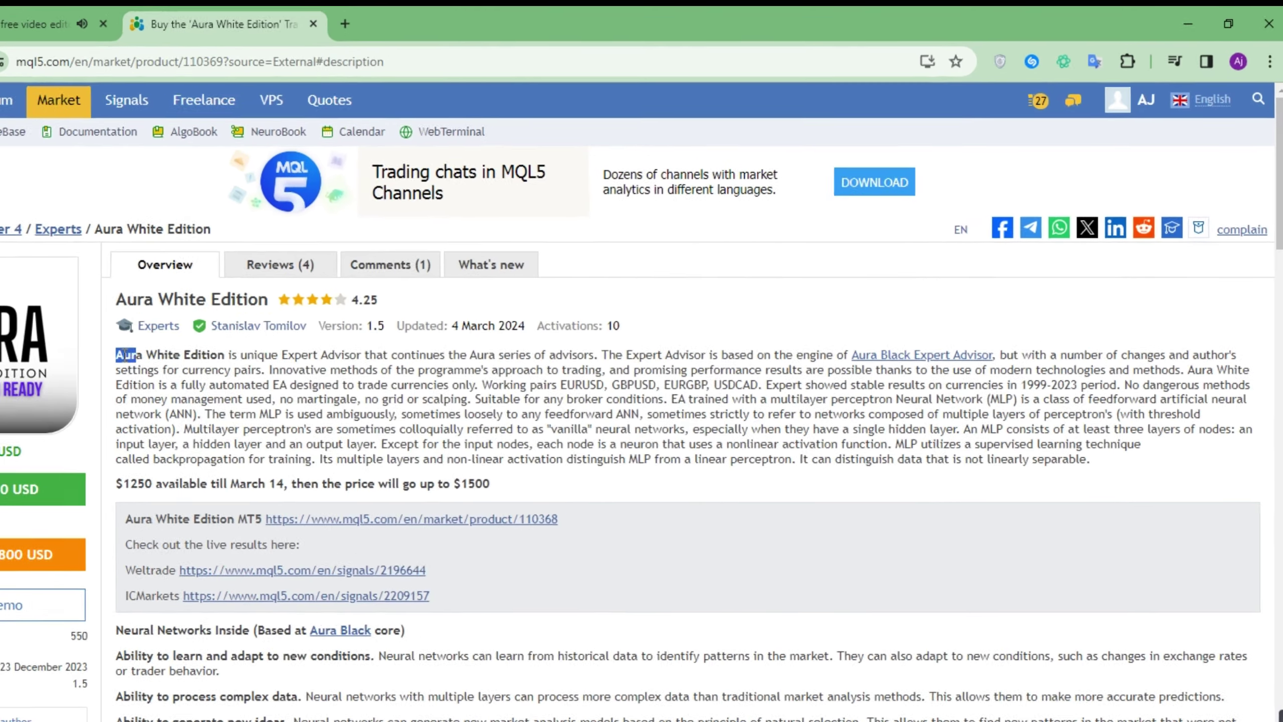
click(219, 337)
key(shift+Right)
key(shift+Right)
key(shift+Right)
key(shift+Right)
key(shift+Right)
key(shift+Right)
key(shift+Right)
key(shift+Right)
key(shift+Right)
key(shift+Right)
key(shift+Right)
key(shift+Right)
key(shift+Right)
key(shift+Right)
key(shift+Right)
key(shift+Right)
key(shift+Right)
key(shift+Right)
key(shift+Right)
key(shift+Right)
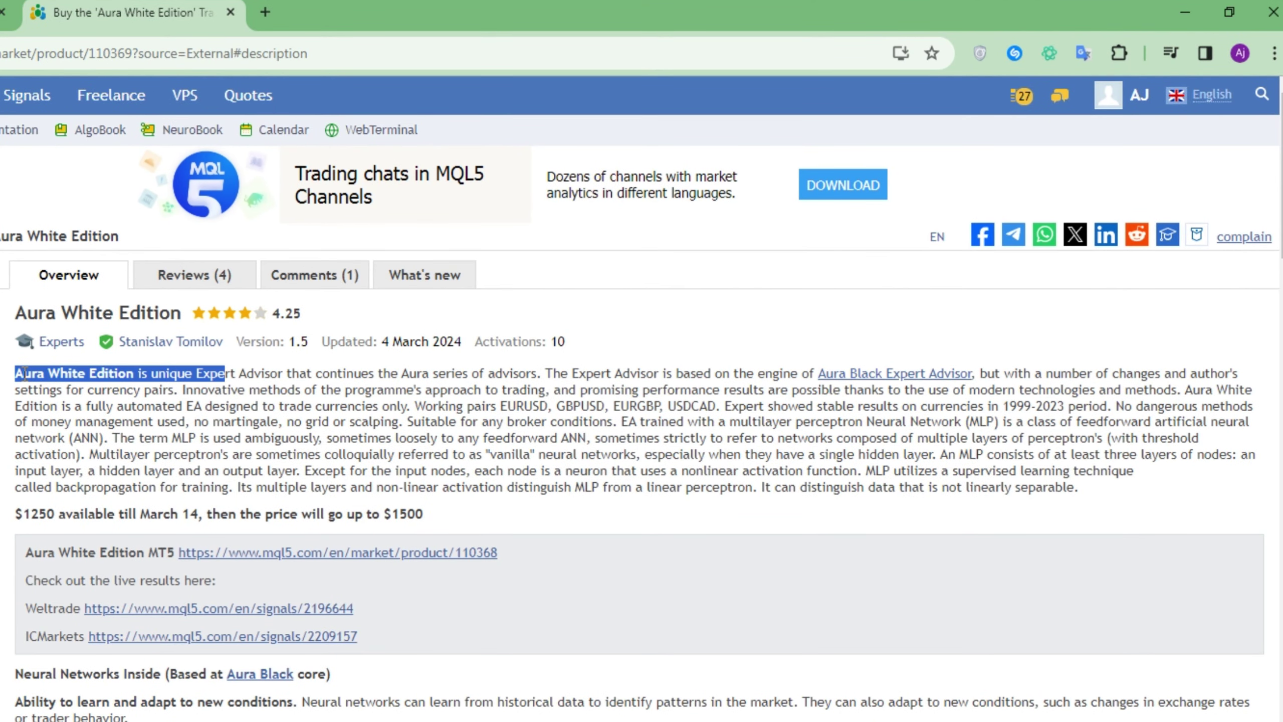
key(shift+Right)
key(shift+Right)
key(shift+Right)
key(shift+Right)
key(shift+Right)
key(shift+Right)
key(shift+Right)
key(shift+Right)
key(shift+Right)
key(shift+Right)
key(shift+Right)
key(shift+Right)
key(shift+Right)
key(shift+Right)
key(shift+Right)
key(shift+Right)
key(shift+Right)
key(shift+Right)
key(shift+Right)
key(shift+Right)
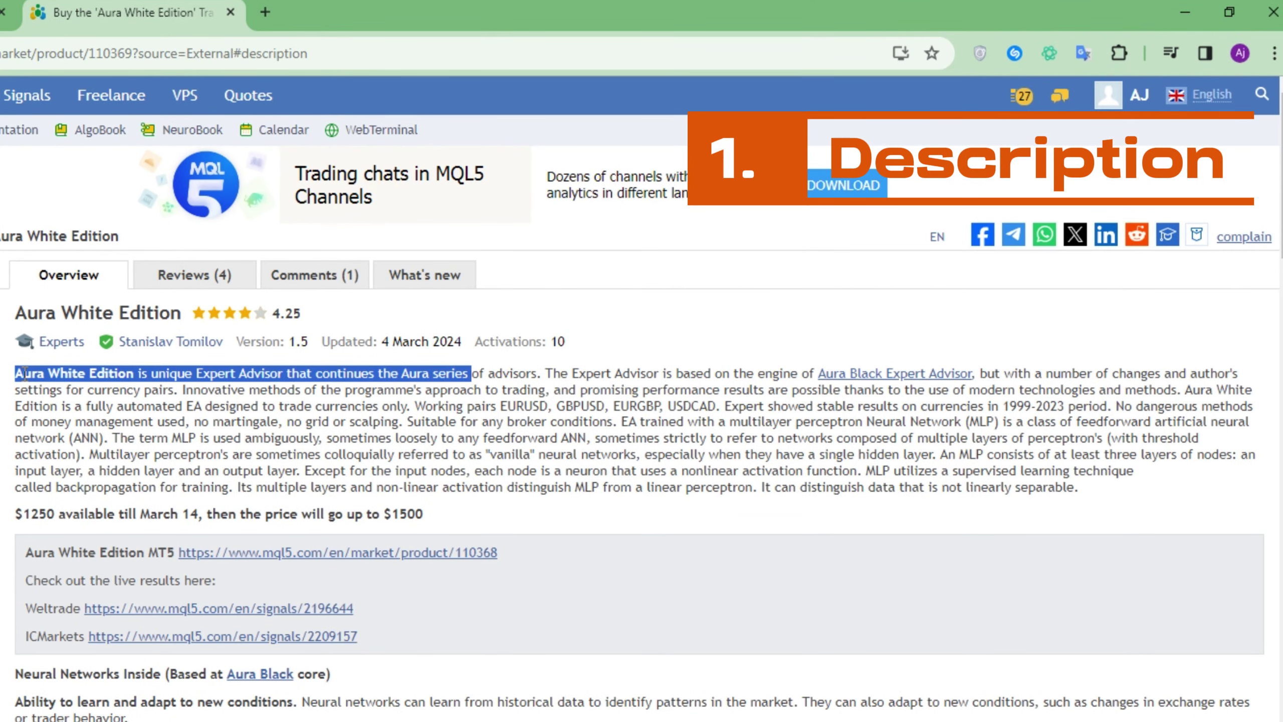
key(shift+Right)
key(shift+Right)
key(shift+Right)
key(shift+Right)
key(shift+Right)
key(shift+Right)
key(shift+Right)
key(shift+Right)
key(shift+Right)
key(shift+Right)
key(shift+Right)
key(shift+Right)
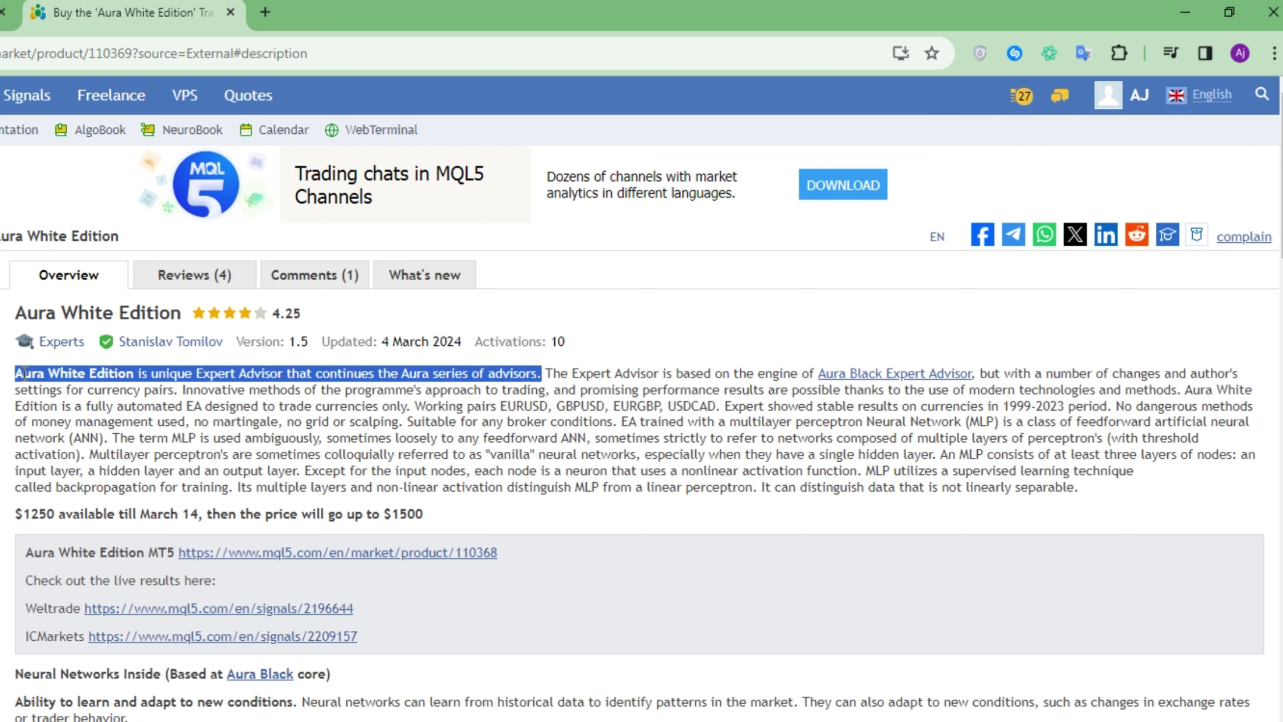
key(shift+Right)
key(shift+Right)
key(shift+Right)
key(shift+Right)
key(shift+Right)
key(shift+Right)
key(shift+Right)
key(shift+Right)
key(shift+Right)
key(shift+Right)
key(shift+Right)
key(shift+Right)
key(shift+Right)
key(shift+Right)
key(shift+Right)
key(shift+Right)
key(shift+Right)
key(shift+Right)
key(shift+Right)
key(shift+Right)
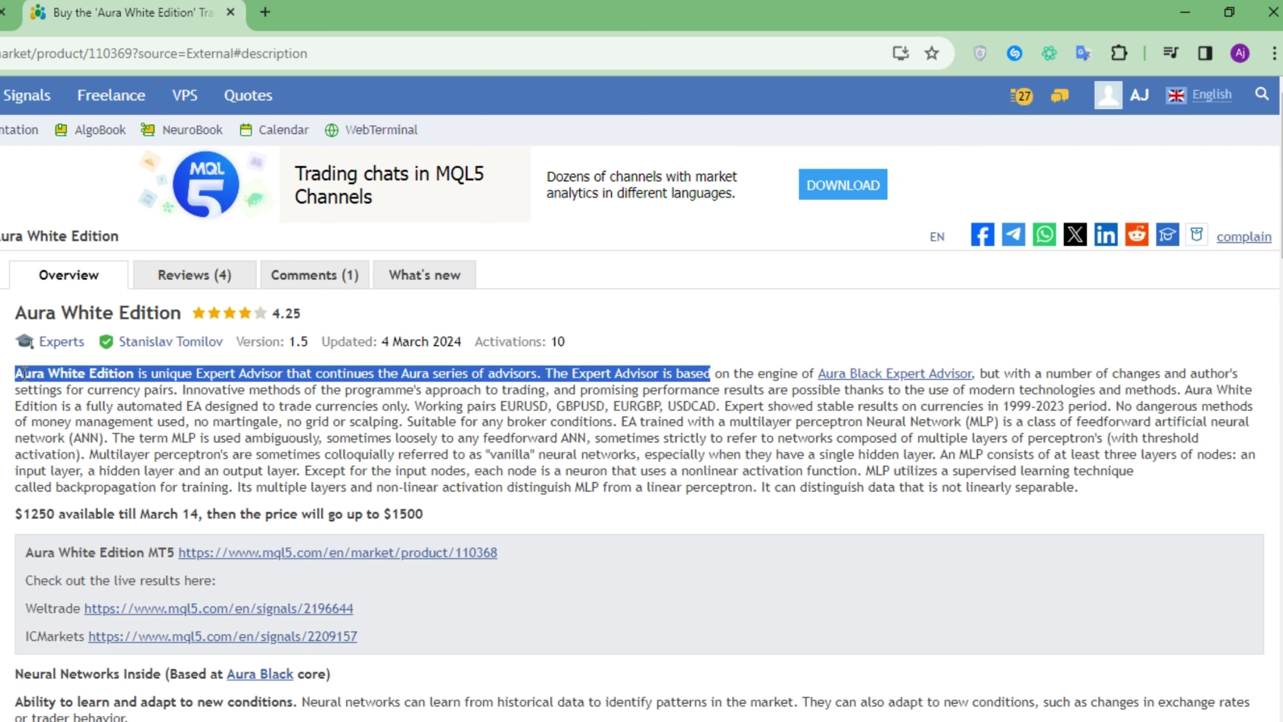
key(shift+Right)
key(shift+Right)
key(shift+Right)
key(shift+Right)
key(shift+Right)
key(shift+Right)
key(shift+Right)
key(shift+Right)
key(shift+Right)
key(shift+Right)
key(shift+Right)
key(shift+Right)
key(shift+Right)
key(shift+Right)
key(shift+Right)
key(shift+Right)
key(shift+Right)
key(shift+Right)
key(shift+Right)
key(shift+Right)
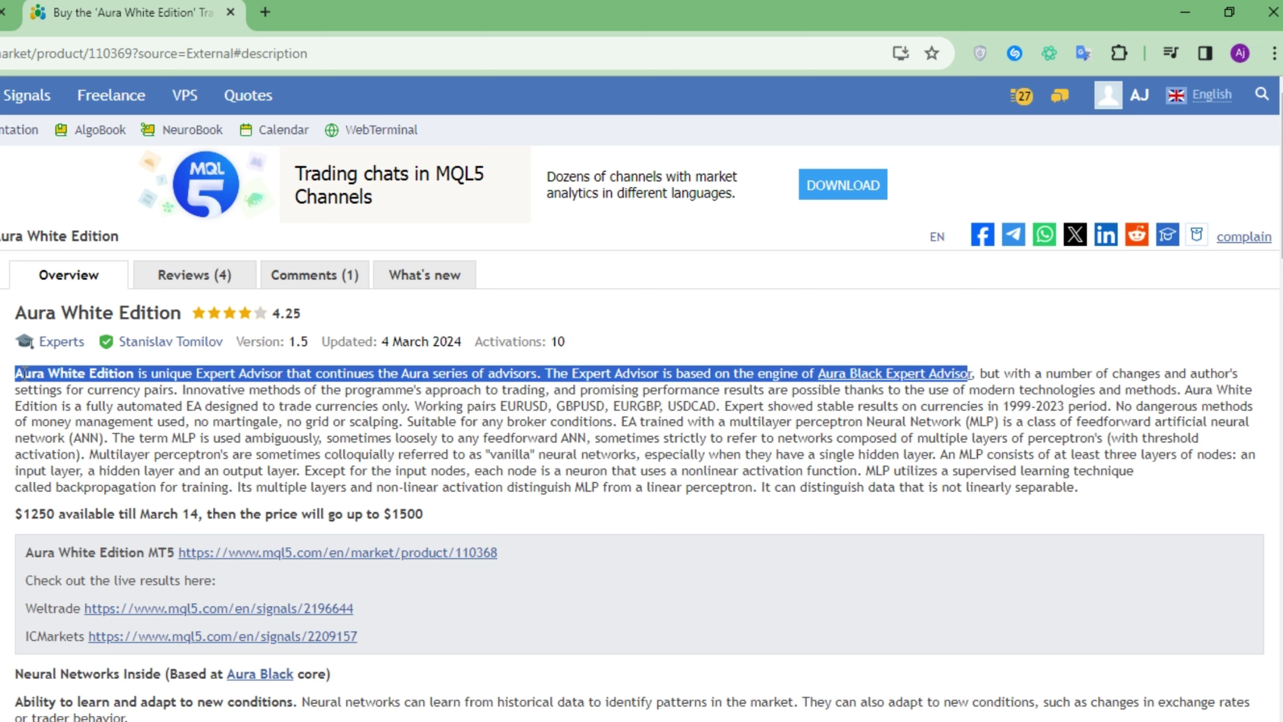
key(shift+Right)
key(shift+Right)
key(shift+Right)
key(shift+Right)
key(shift+Right)
key(shift+Right)
key(shift+Right)
key(shift+Right)
key(shift+Right)
key(shift+Right)
key(shift+Right)
key(shift+Right)
key(shift+Right)
key(shift+Right)
key(shift+Right)
key(shift+Right)
key(shift+Right)
key(shift+Right)
key(shift+Right)
key(shift+Right)
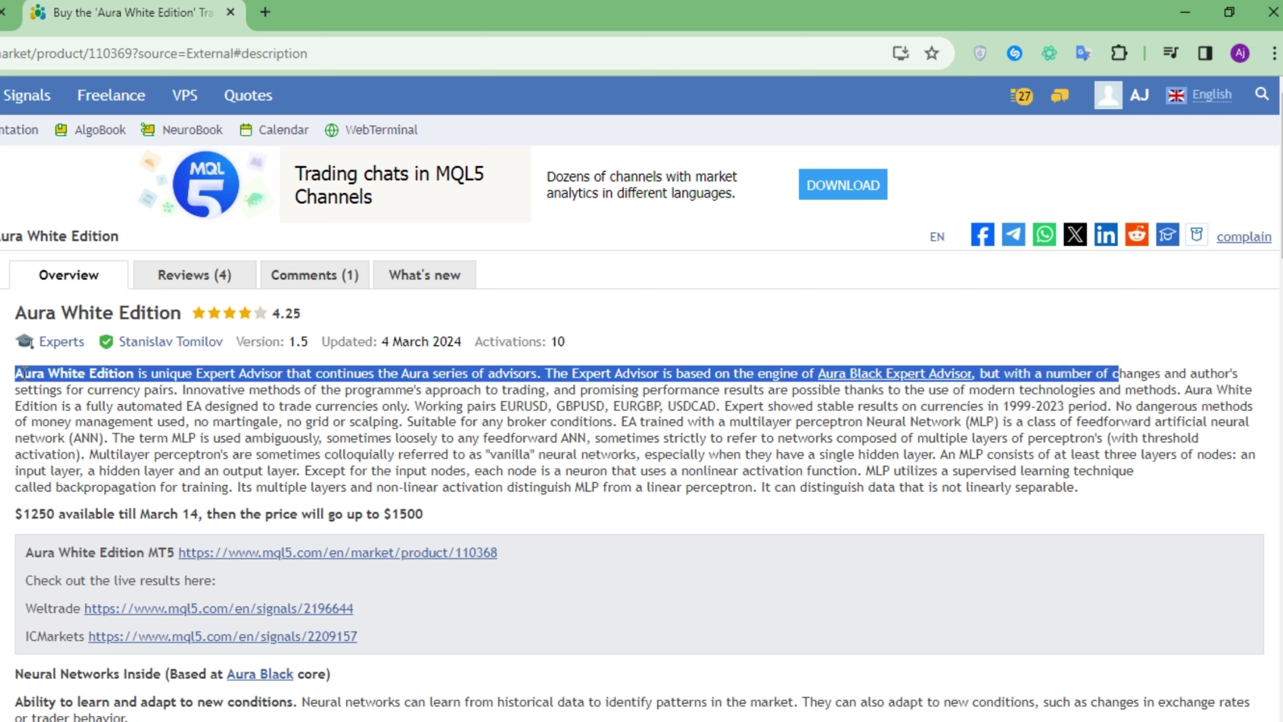
key(shift+Right)
key(shift+Right)
key(shift+Right)
key(shift+Right)
key(shift+Right)
key(shift+Right)
key(shift+Right)
key(shift+Right)
key(shift+Right)
key(shift+Right)
key(shift+Right)
key(shift+Right)
key(shift+Right)
key(shift+Right)
key(shift+Right)
key(shift+Right)
key(shift+Right)
key(shift+Right)
key(shift+Right)
key(shift+Right)
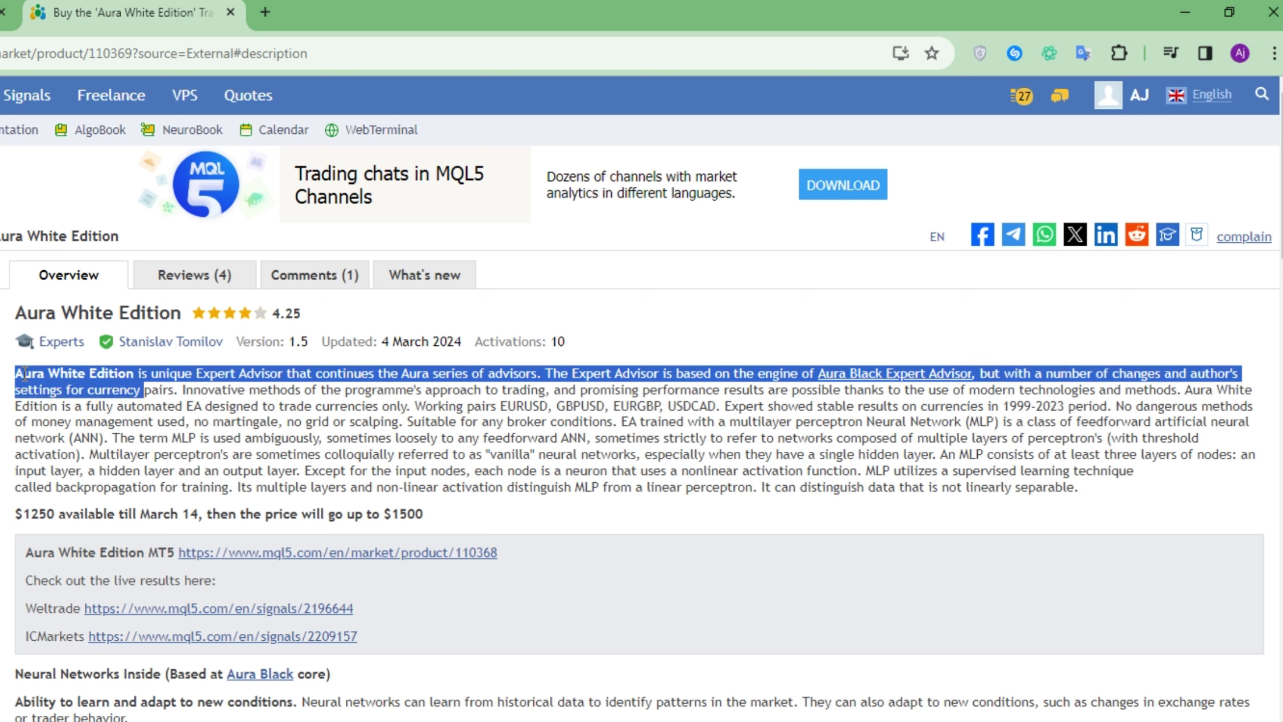
key(shift+Right)
key(shift+Right)
key(shift+Right)
click(22, 468)
scroll(22, 467, down, 3)
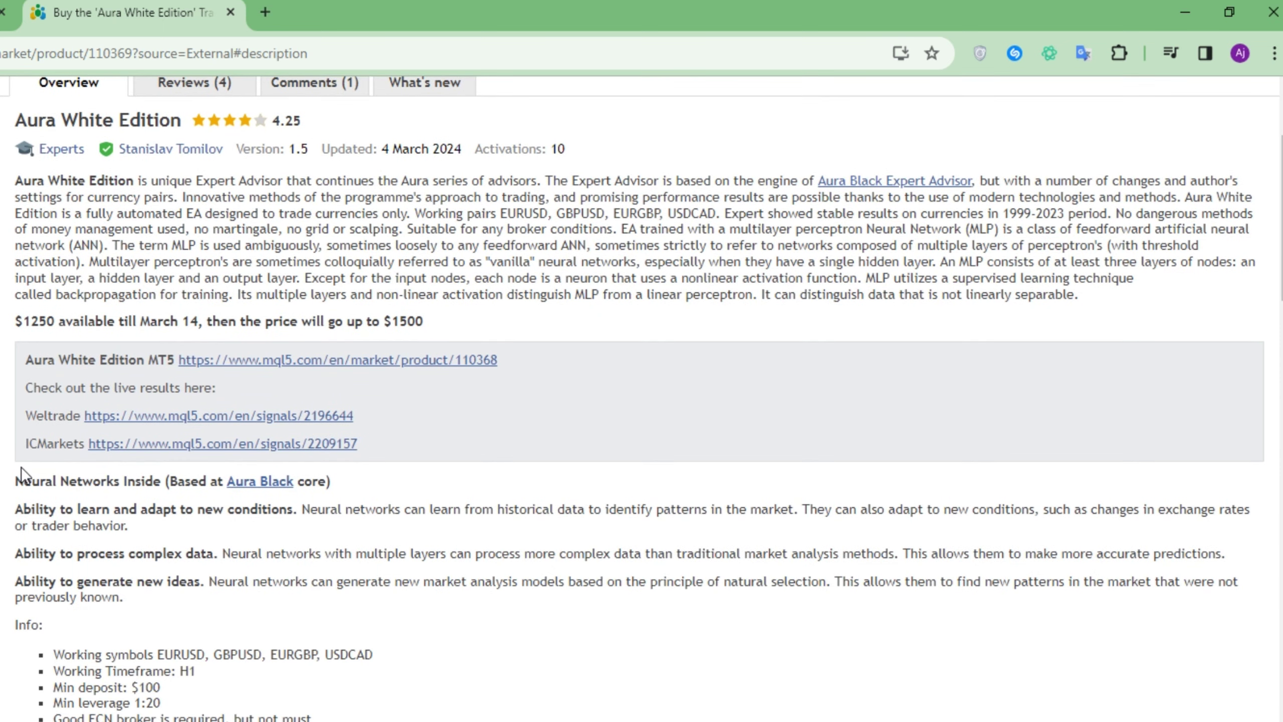
drag(15, 480, 160, 480)
click(50, 540)
drag(15, 509, 24, 513)
key(shift+Right)
key(shift+Right)
key(shift+Right)
key(shift+Right)
key(shift+Right)
key(shift+Right)
key(shift+Right)
key(shift+Right)
key(shift+Right)
key(shift+Right)
key(shift+Right)
key(shift+Right)
key(shift+Right)
key(shift+Right)
key(shift+Right)
key(shift+Right)
key(shift+Right)
key(shift+Right)
key(shift+Right)
key(shift+Right)
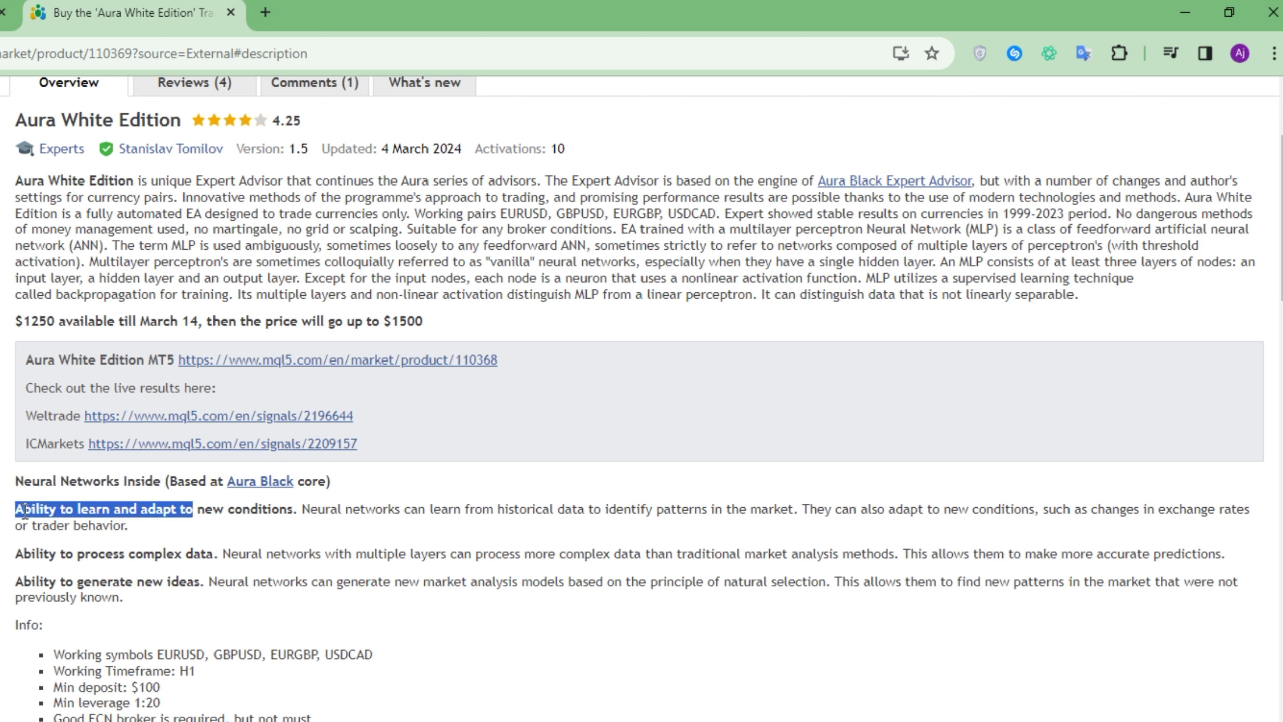
key(shift+Right)
key(shift+Right)
key(shift+Right)
key(shift+Right)
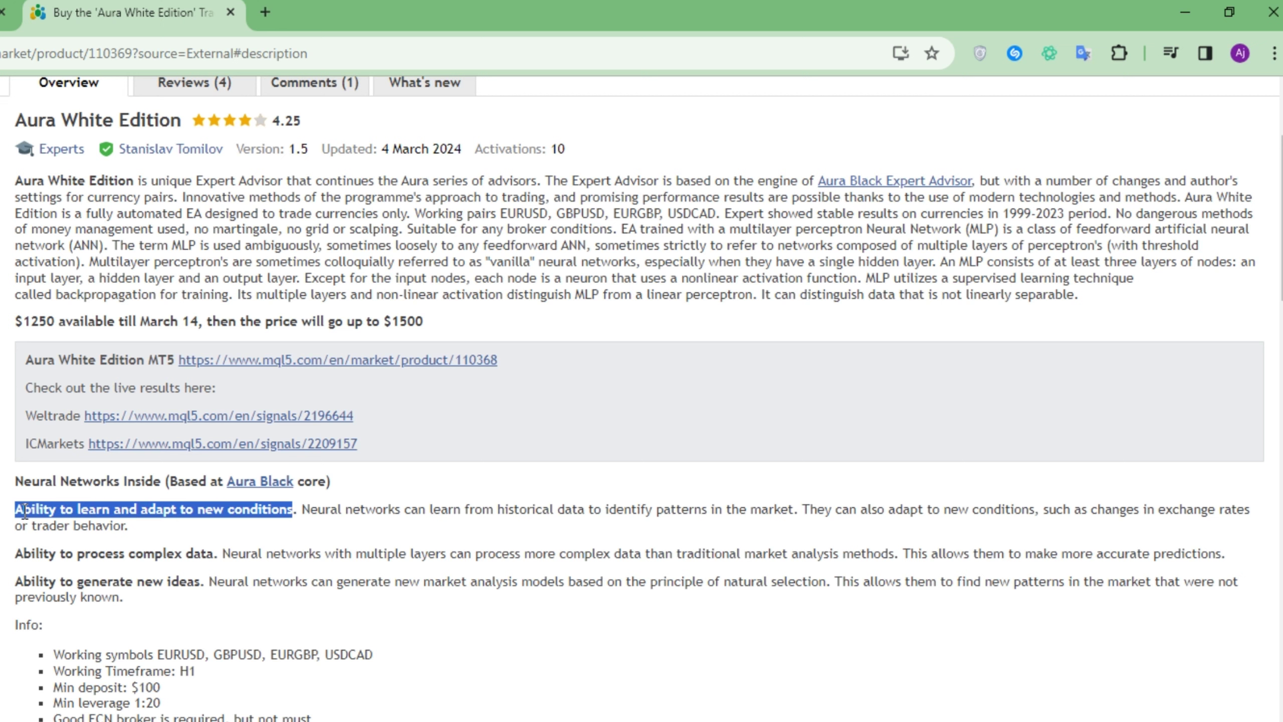
drag(15, 555, 25, 554)
key(shift+Right)
key(shift+Right)
key(shift+Right)
key(shift+Right)
key(shift+Right)
key(shift+Right)
key(shift+Right)
key(shift+Right)
key(shift+Right)
key(shift+Right)
key(shift+Right)
key(shift+Right)
key(shift+Right)
key(shift+Right)
key(shift+Right)
key(shift+Right)
key(shift+Right)
key(shift+Right)
key(shift+Right)
key(shift+Right)
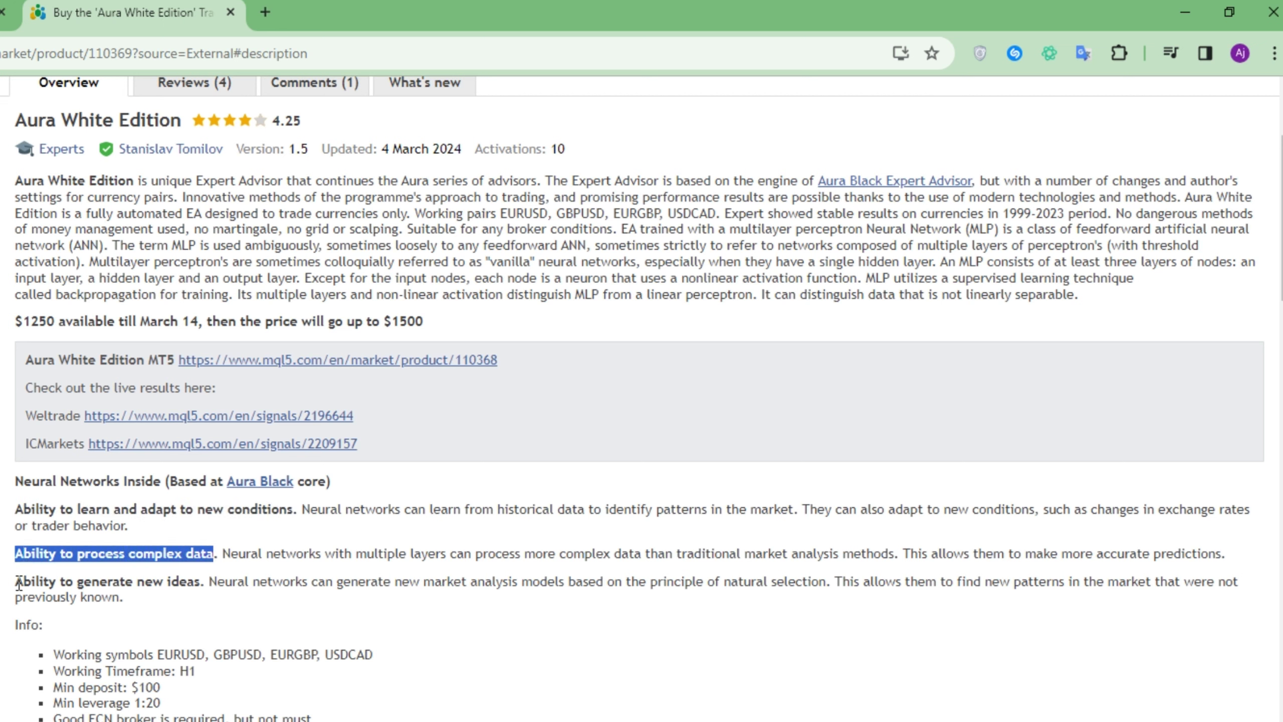
drag(15, 582, 24, 583)
key(shift+Right)
key(shift+Right)
key(shift+Right)
key(shift+Right)
key(shift+Right)
key(shift+Right)
key(shift+Right)
key(shift+Right)
key(shift+Right)
key(shift+Right)
key(shift+Right)
key(shift+Right)
key(shift+Right)
key(shift+Right)
key(shift+Right)
key(shift+Right)
key(shift+Right)
key(shift+Right)
key(shift+Right)
key(shift+Right)
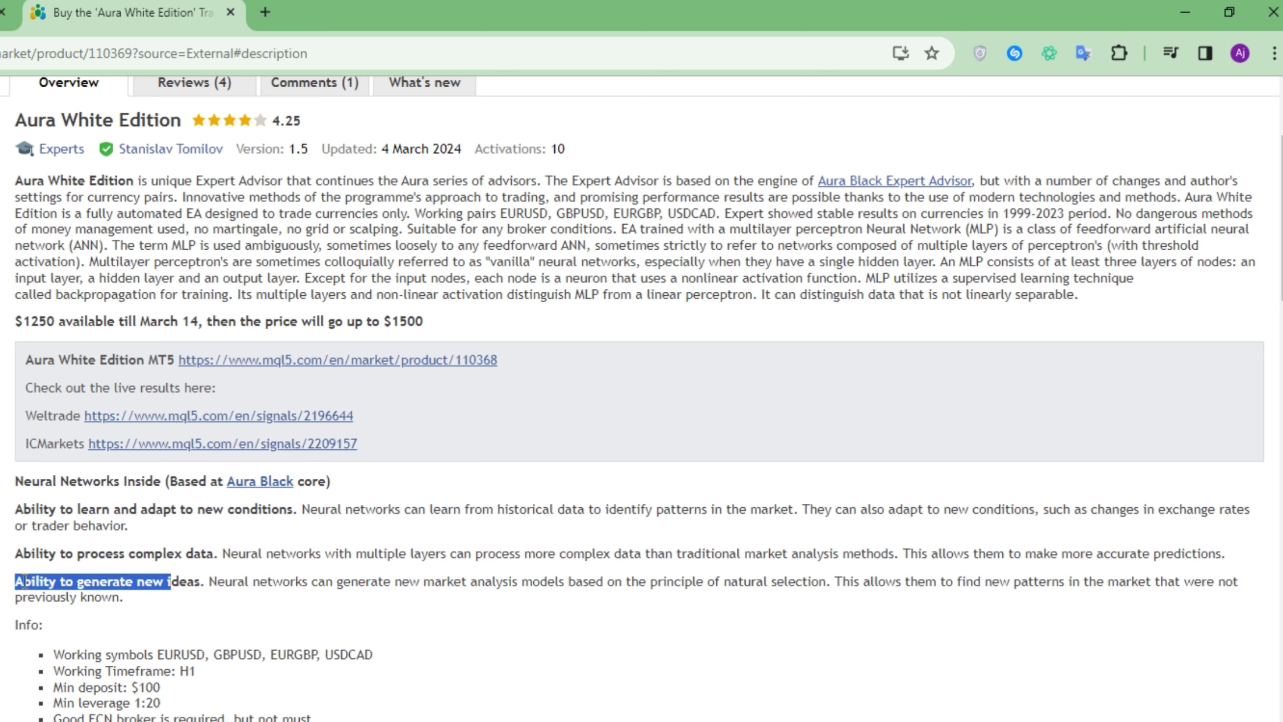
click(24, 581)
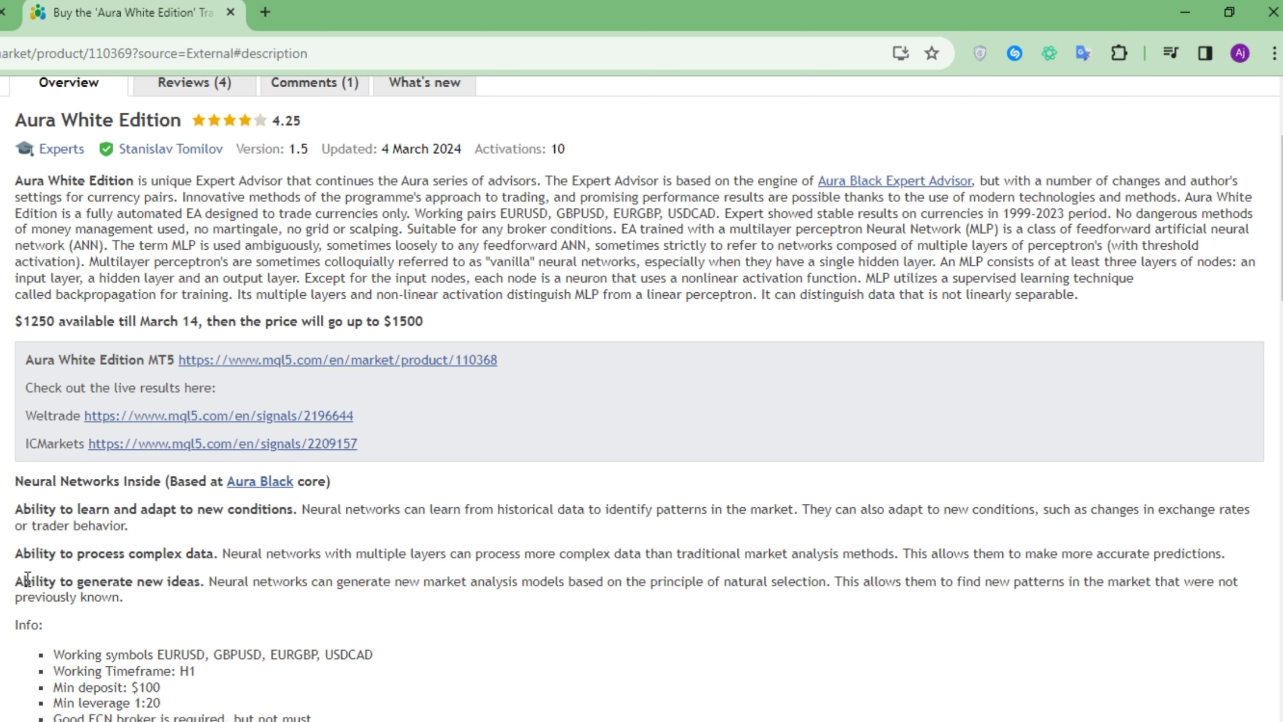
scroll(30, 576, down, 7)
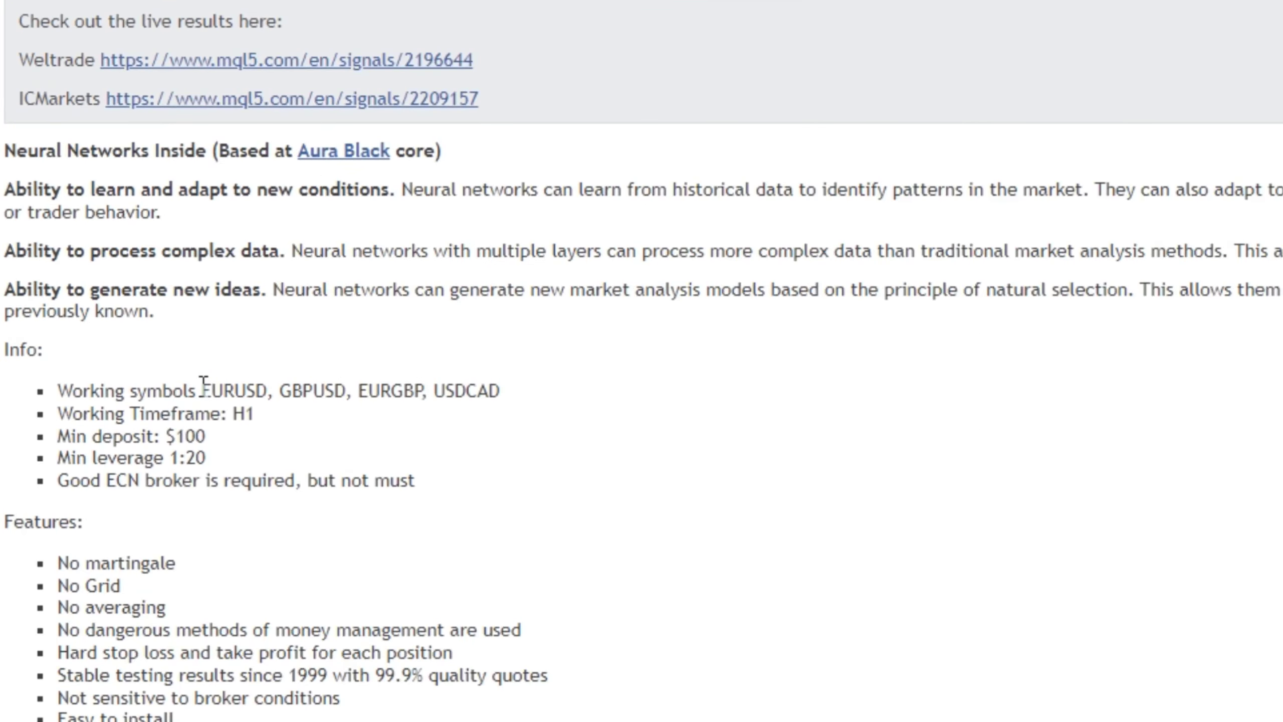
drag(203, 388, 499, 404)
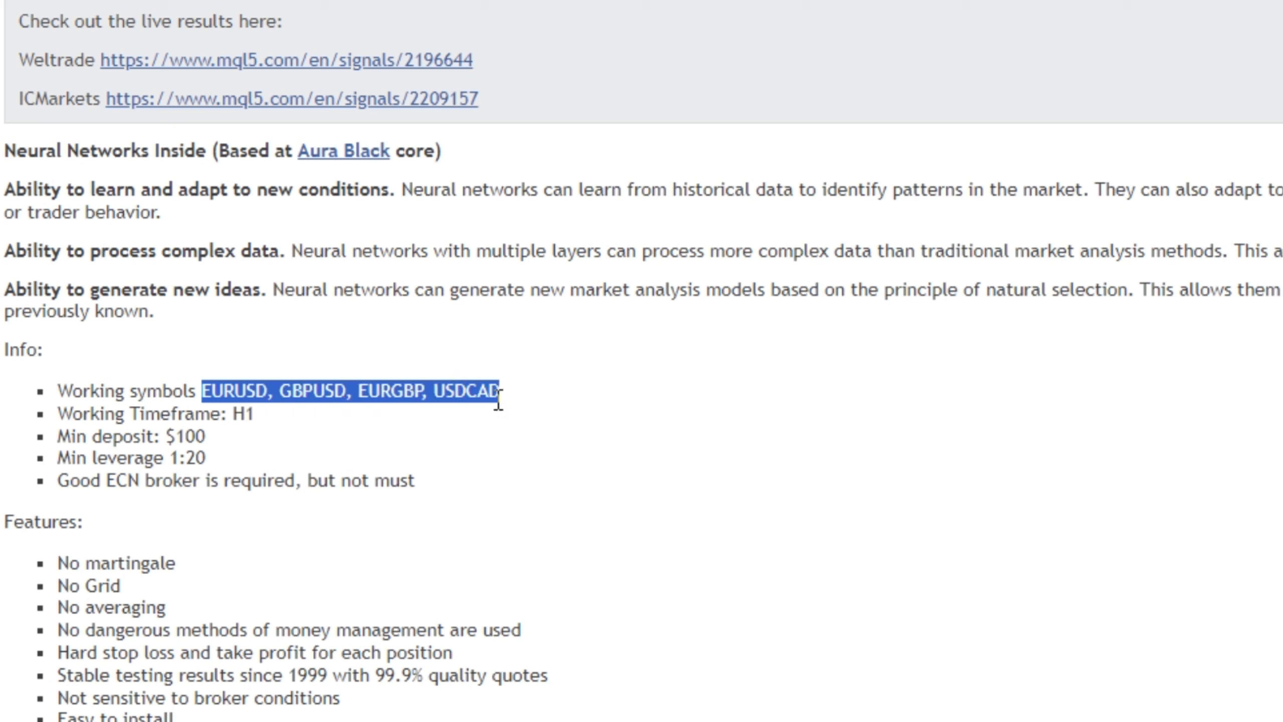
click(383, 445)
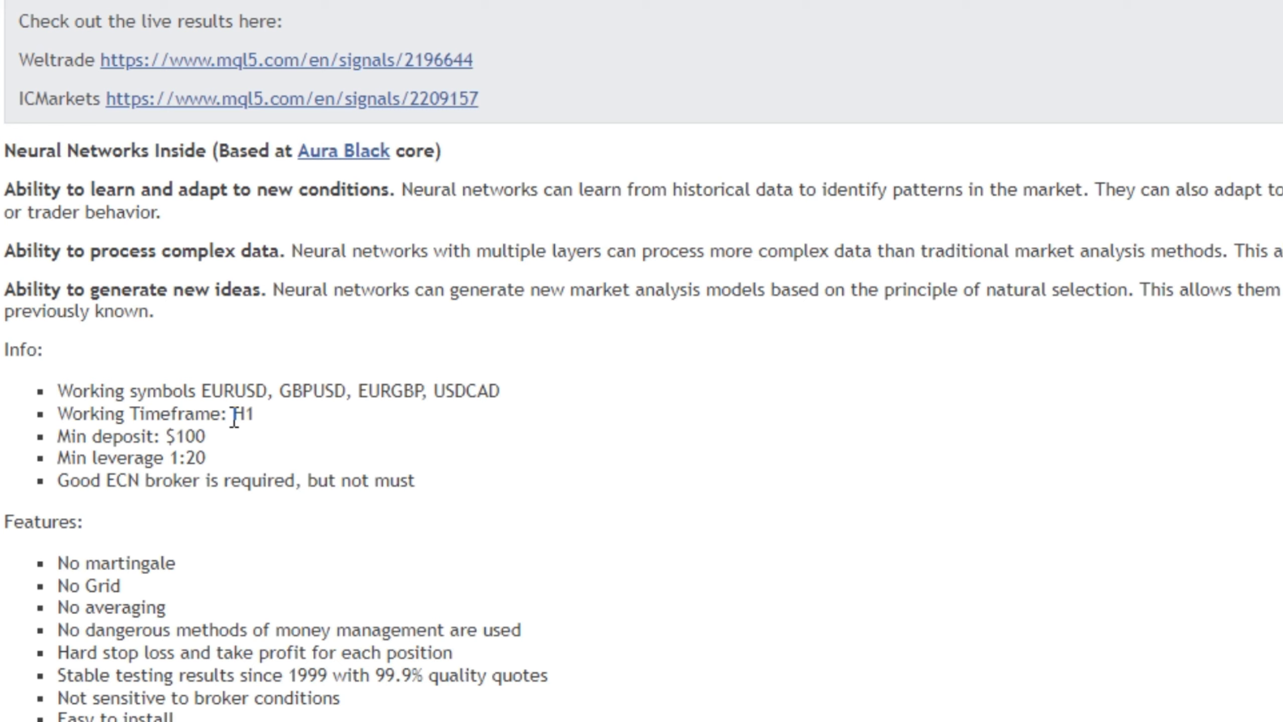
drag(234, 418, 258, 414)
click(247, 458)
drag(162, 435, 196, 436)
click(262, 435)
scroll(263, 435, down, 3)
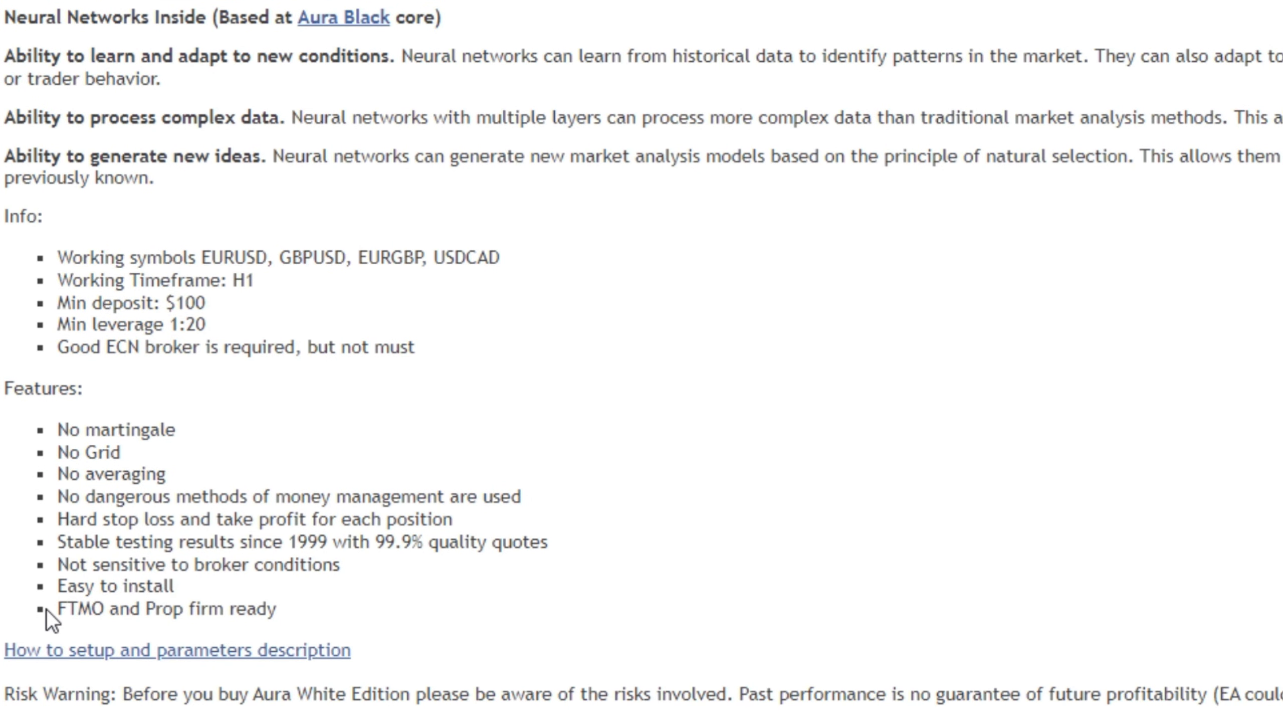
drag(48, 609, 285, 610)
click(345, 603)
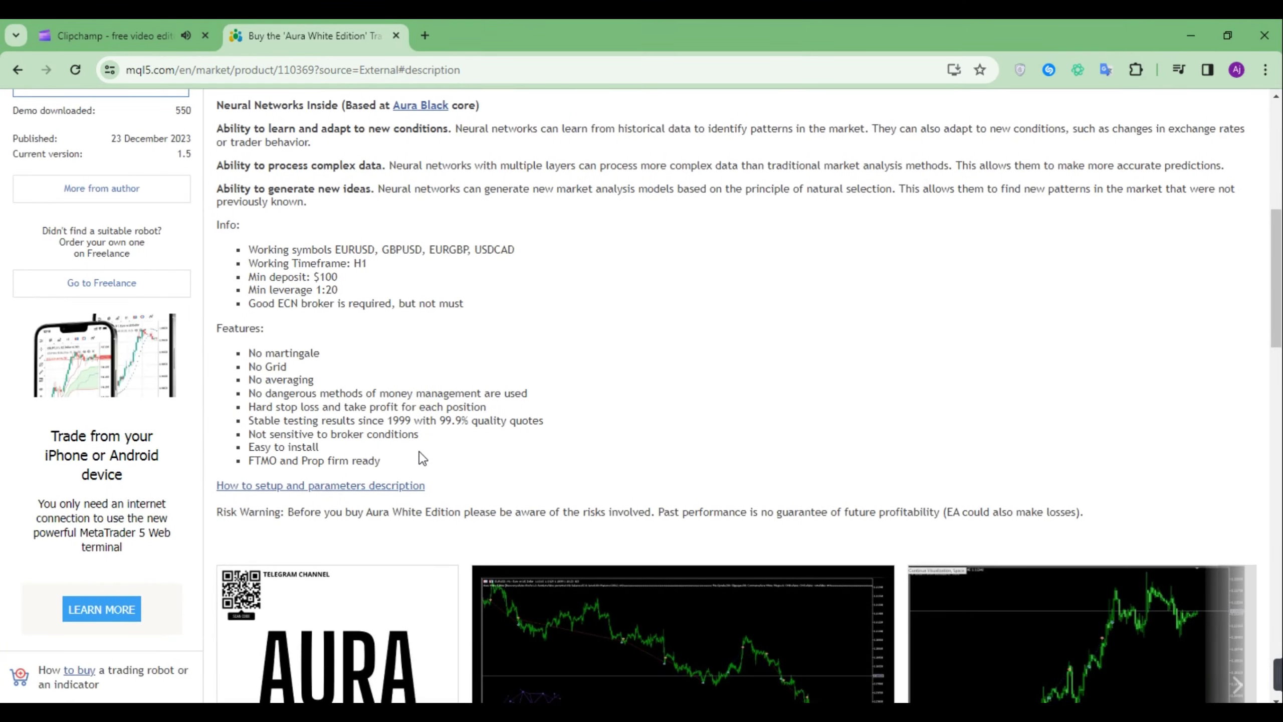
scroll(343, 602, up, 3)
scroll(419, 457, up, 3)
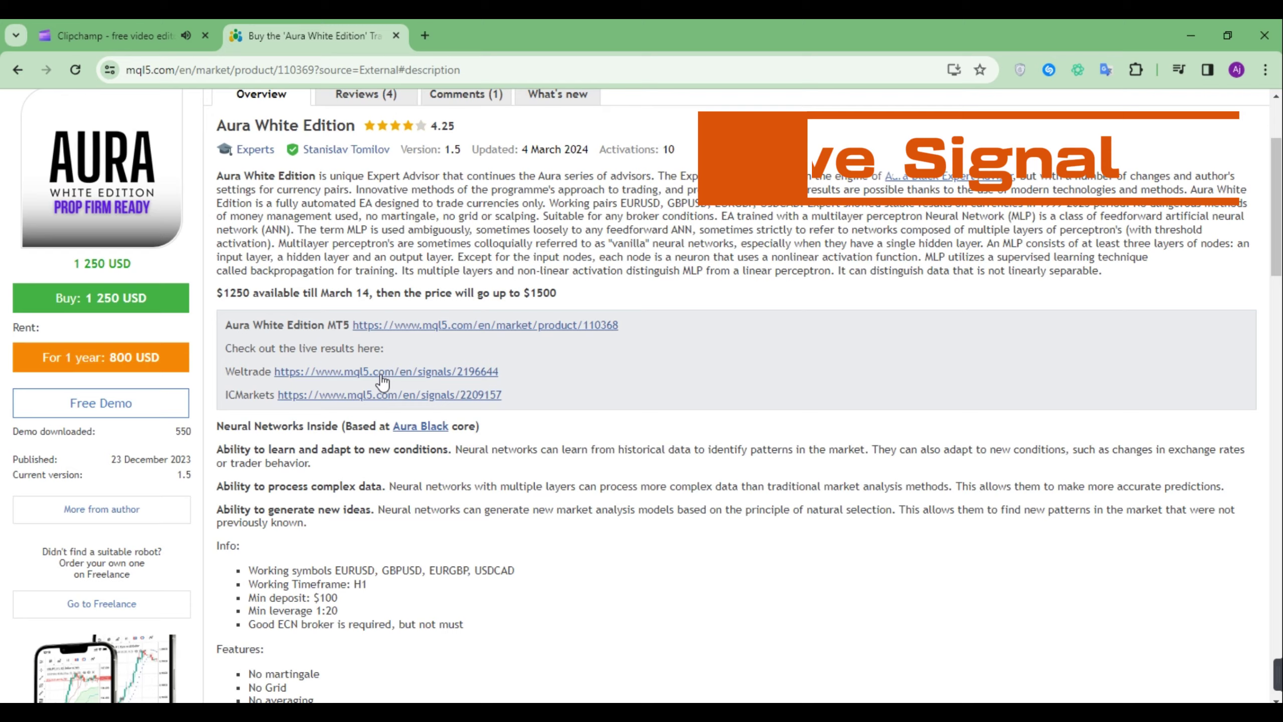
Open the Weltrade live signal and check the 3,000 USD deposit, 627.39 USD profit and 20.91% growth.
click(380, 374)
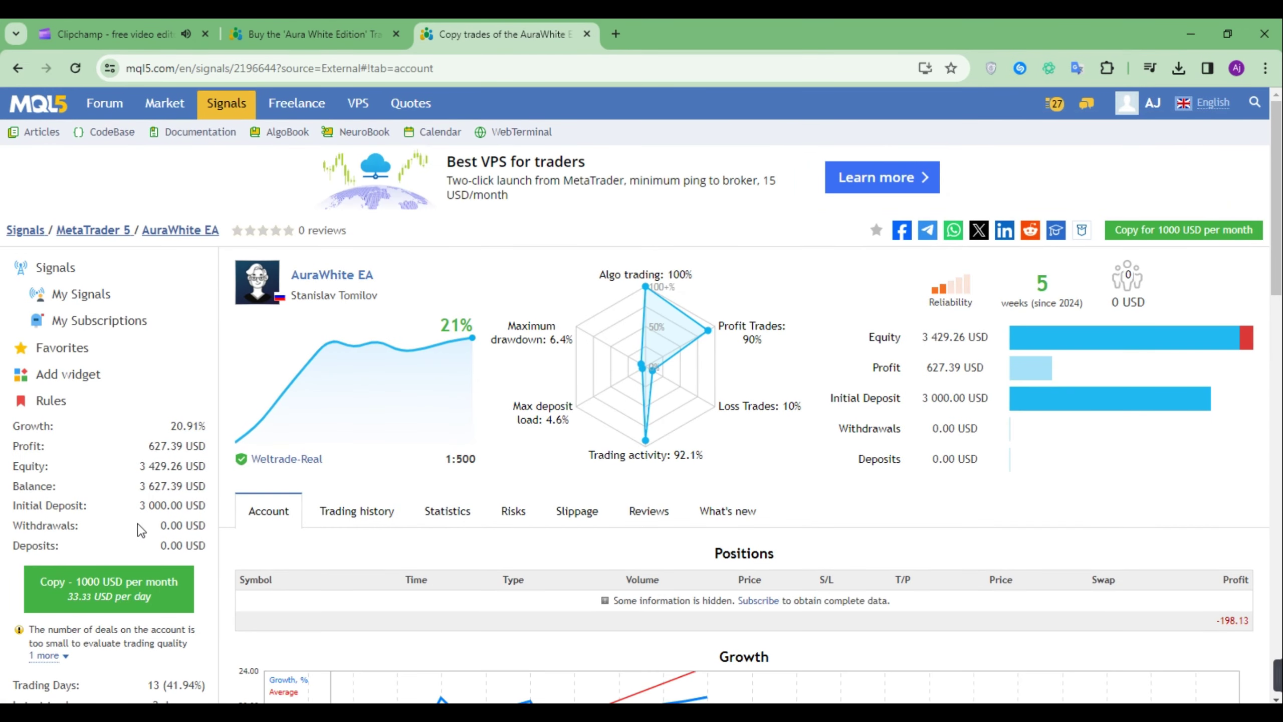
drag(139, 505, 170, 502)
click(171, 502)
drag(150, 447, 171, 450)
click(182, 448)
drag(167, 427, 207, 426)
click(207, 426)
Check the signal's 5-week running time and its 6.4% maximum drawdown.
double_click(1040, 284)
click(504, 261)
drag(505, 325, 571, 337)
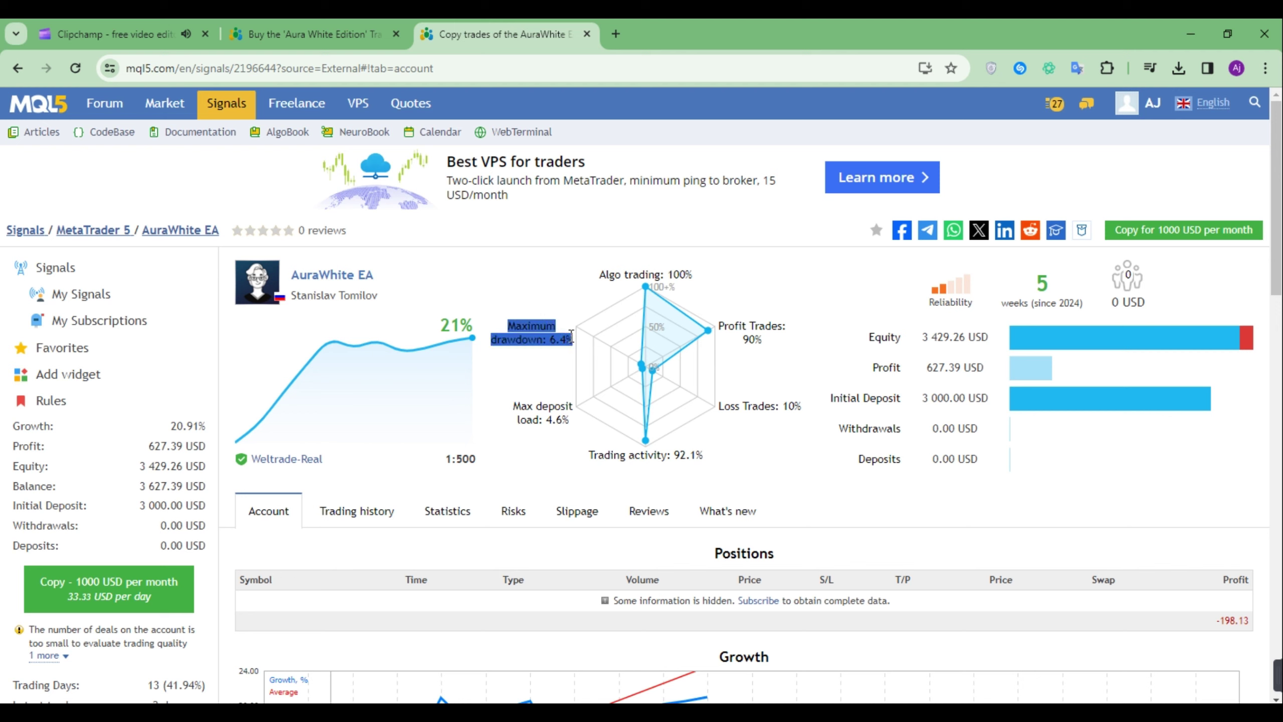
click(544, 358)
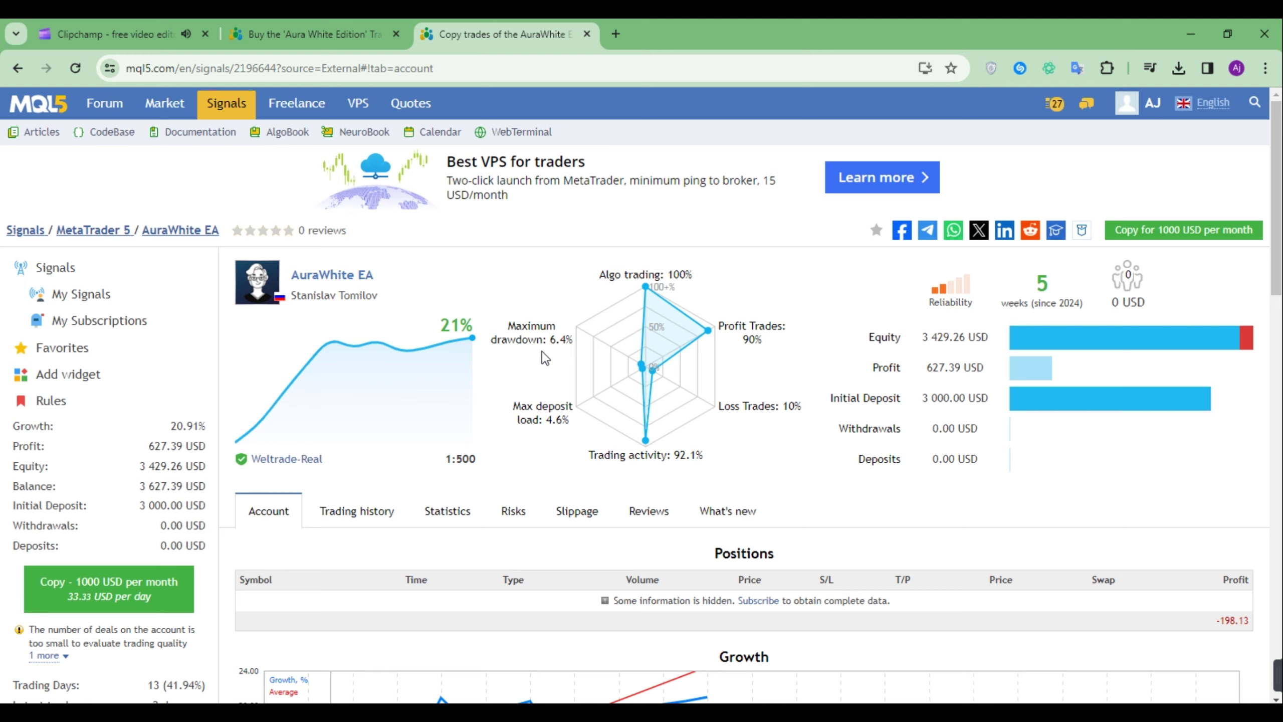
Scroll down and check the trades per week and the 1-day average holding time.
scroll(540, 357, down, 6)
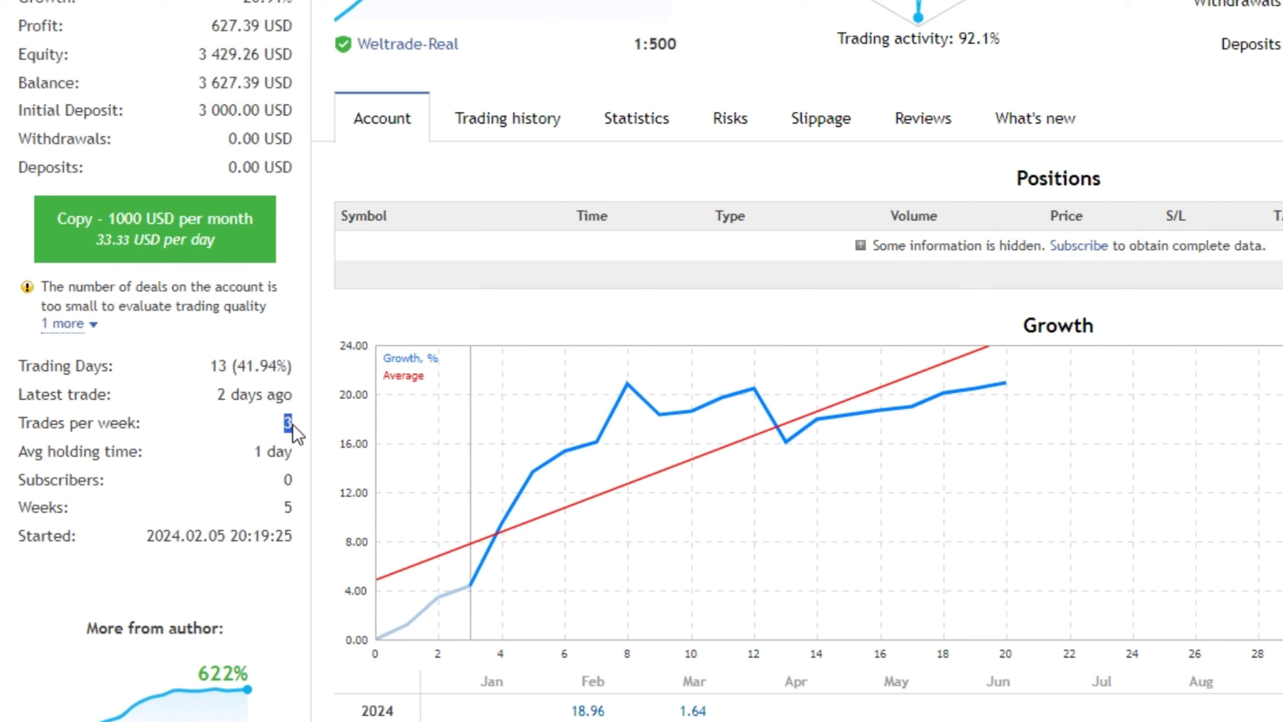
click(236, 472)
drag(265, 457, 290, 455)
click(298, 452)
Show detailed trade statistics and check the 90.00% profitable trades, 46.39 average profit and Average Loss.
click(659, 121)
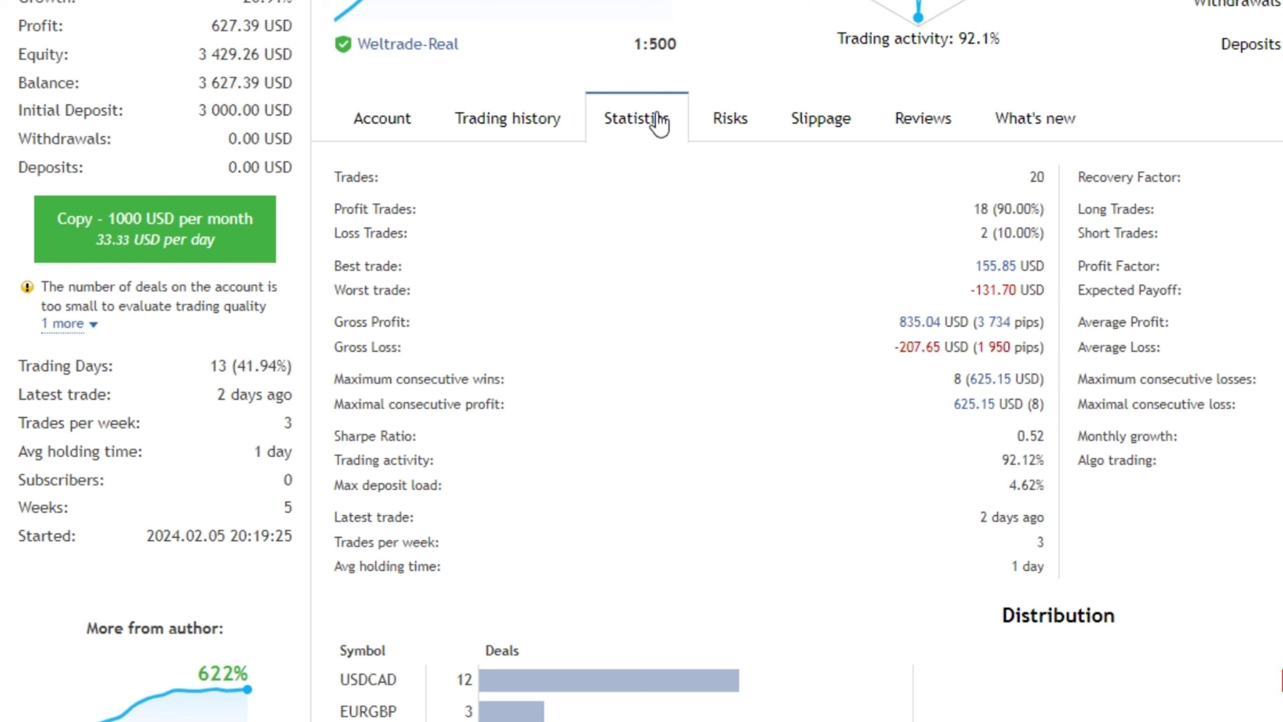
mouse_move(998, 213)
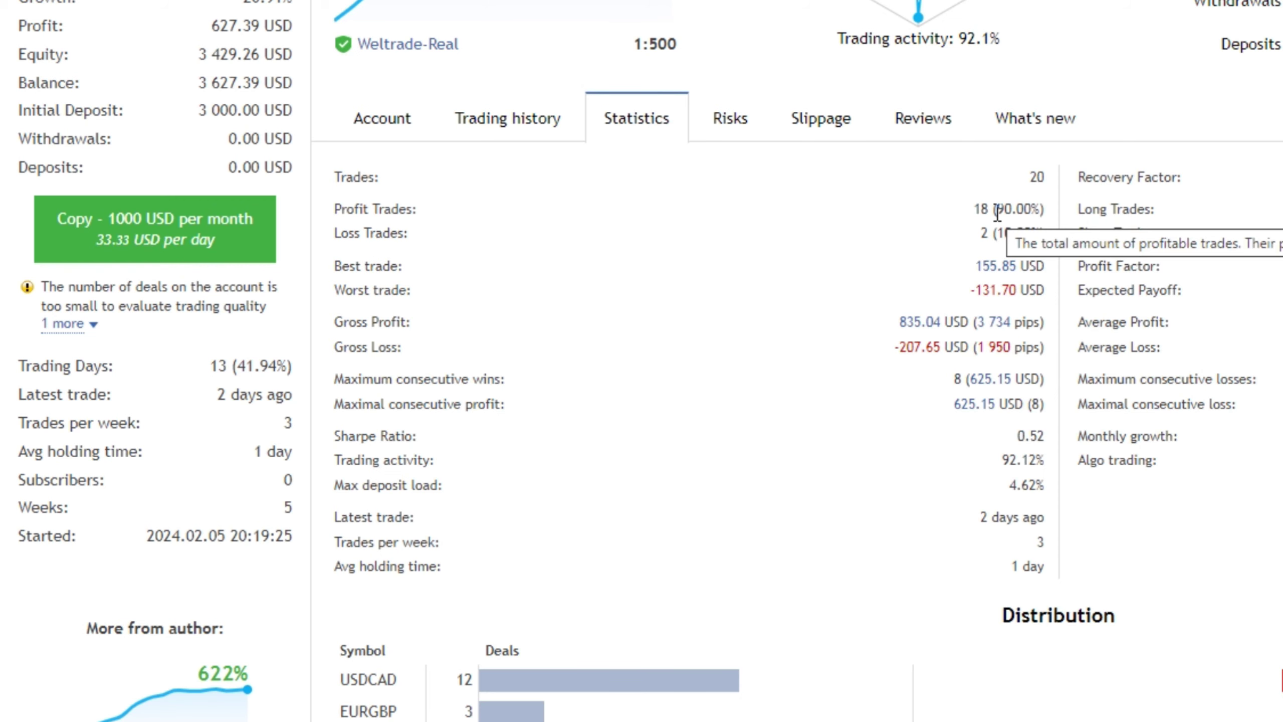
drag(995, 210, 1041, 208)
click(1041, 208)
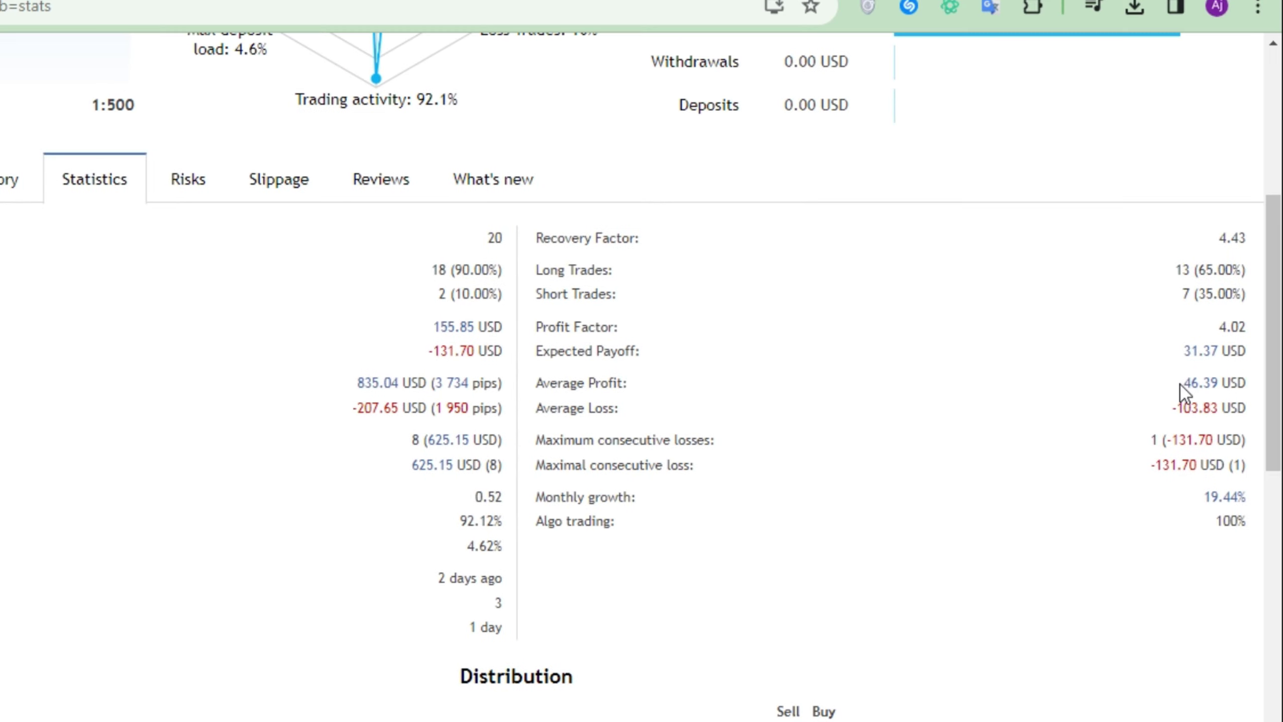
drag(1181, 386, 1217, 406)
click(1218, 406)
Check the 19.44% monthly growth, then scroll down to the Distribution charts.
mouse_move(1198, 495)
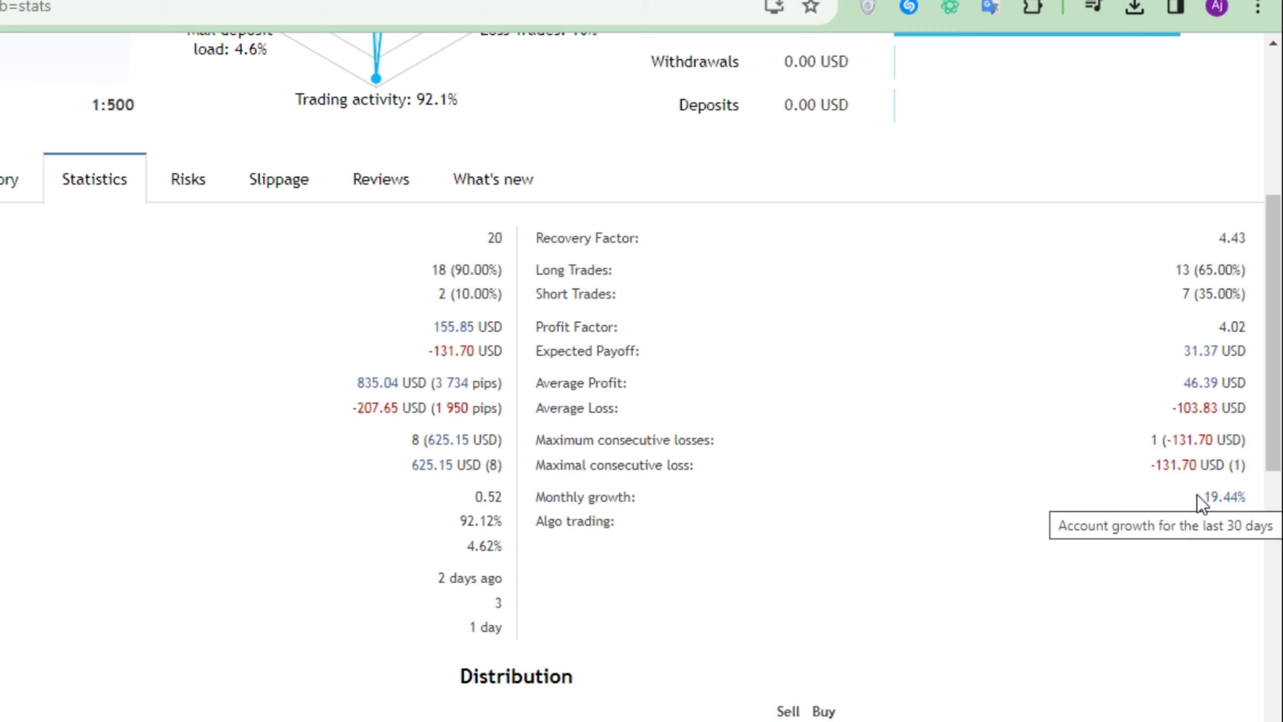
drag(1203, 497, 1240, 497)
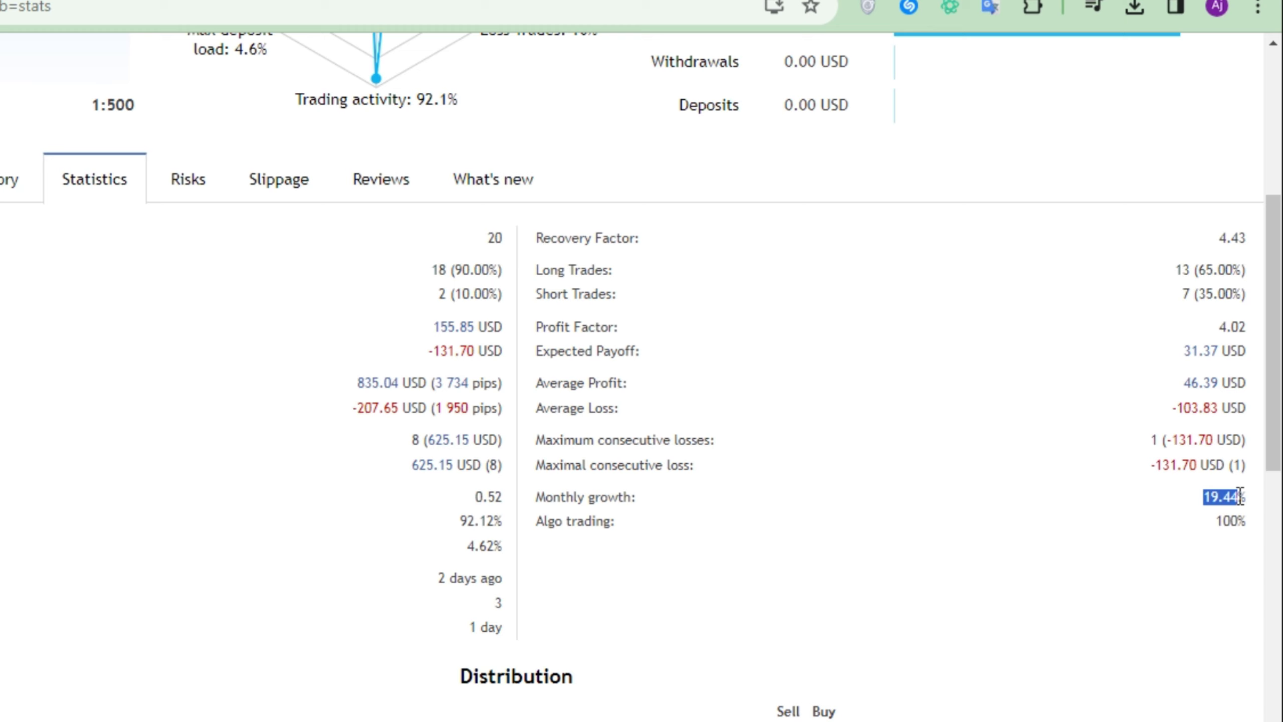
click(1061, 505)
scroll(1059, 502, down, 2)
scroll(1032, 444, down, 2)
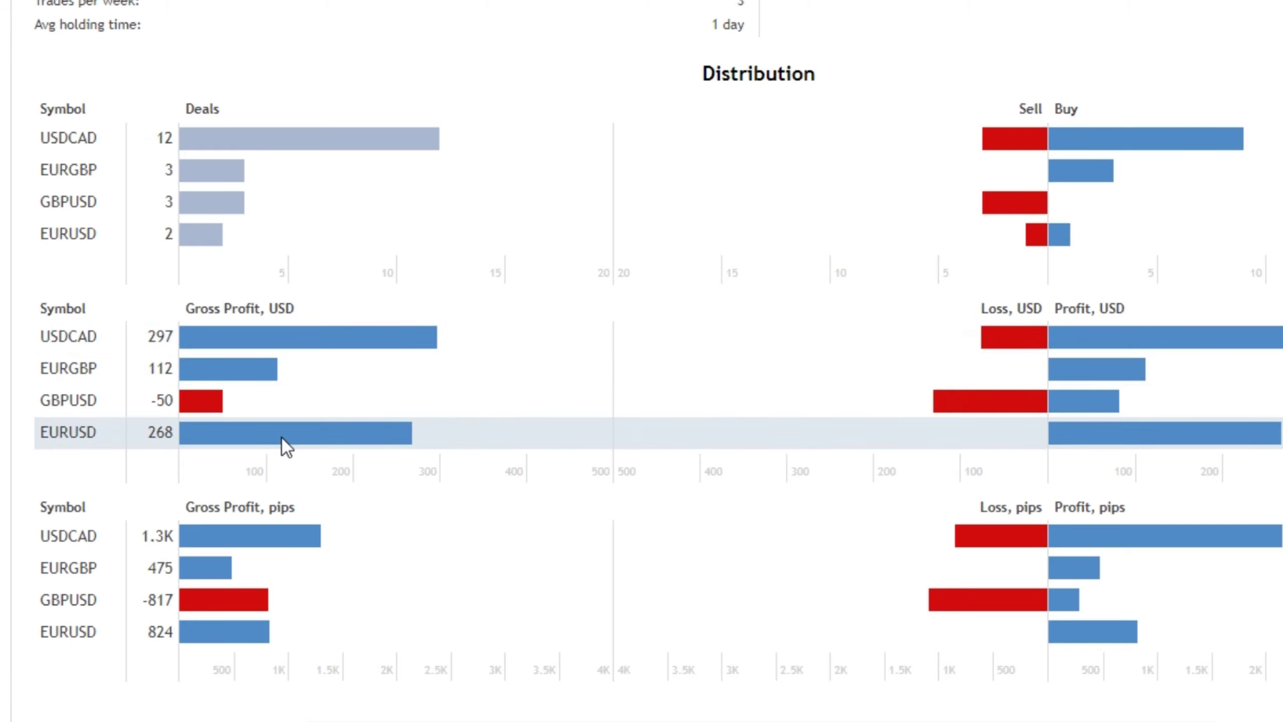
Switch the signal page to the Account tab and scroll down to the Growth chart.
mouse_move(281, 437)
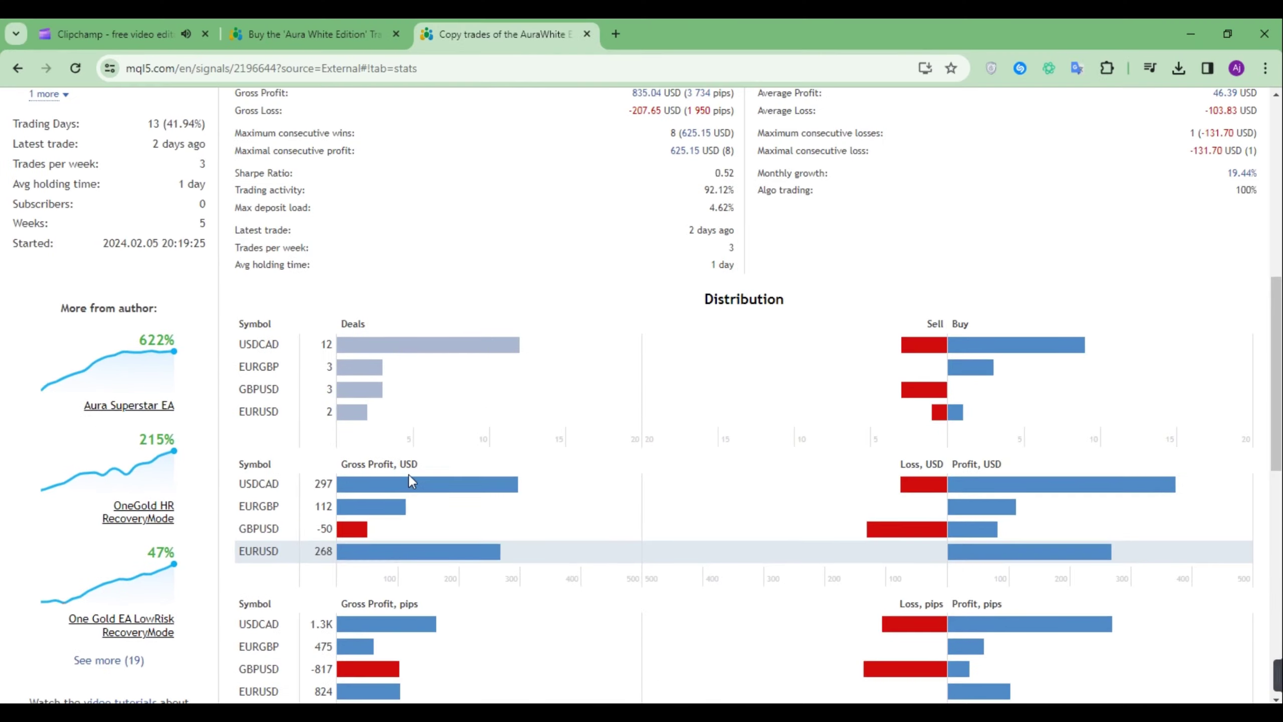
scroll(289, 322, up, 5)
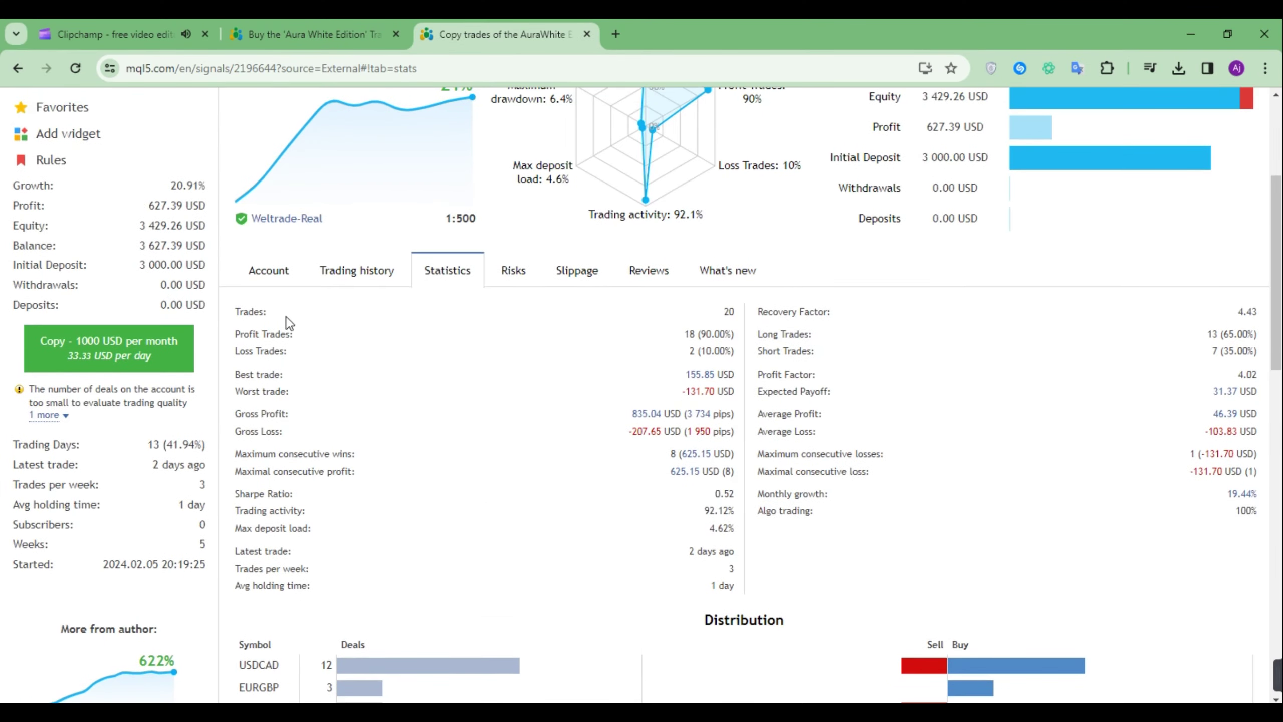
click(266, 272)
scroll(502, 354, down, 3)
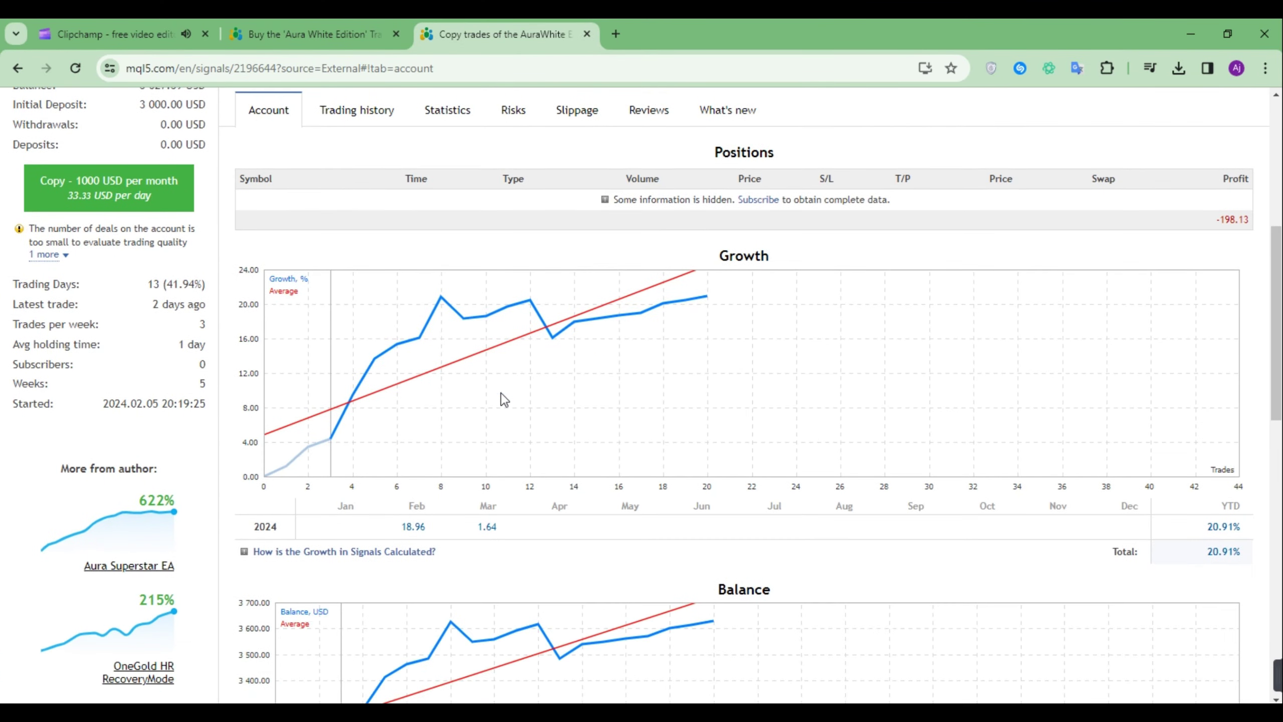
scroll(504, 399, down, 3)
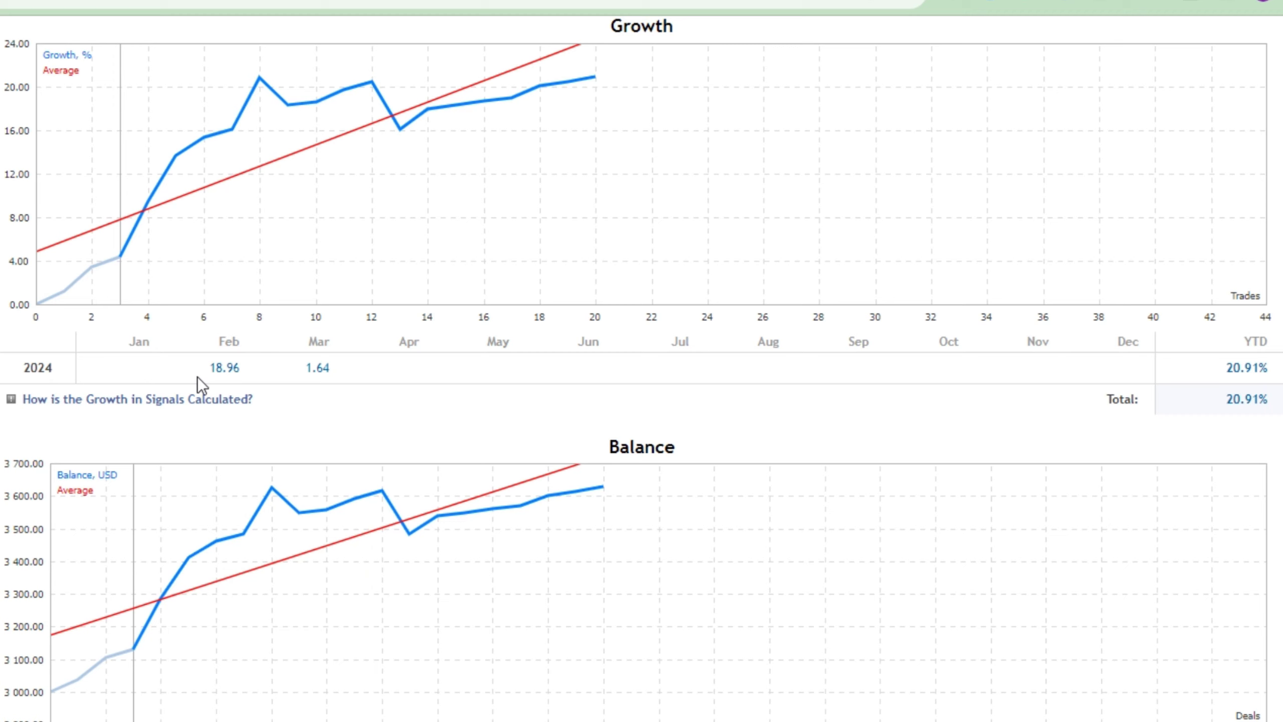
Check the February 18.96, March 1.64 and total 20.91 growth figures.
drag(209, 368, 241, 369)
click(258, 372)
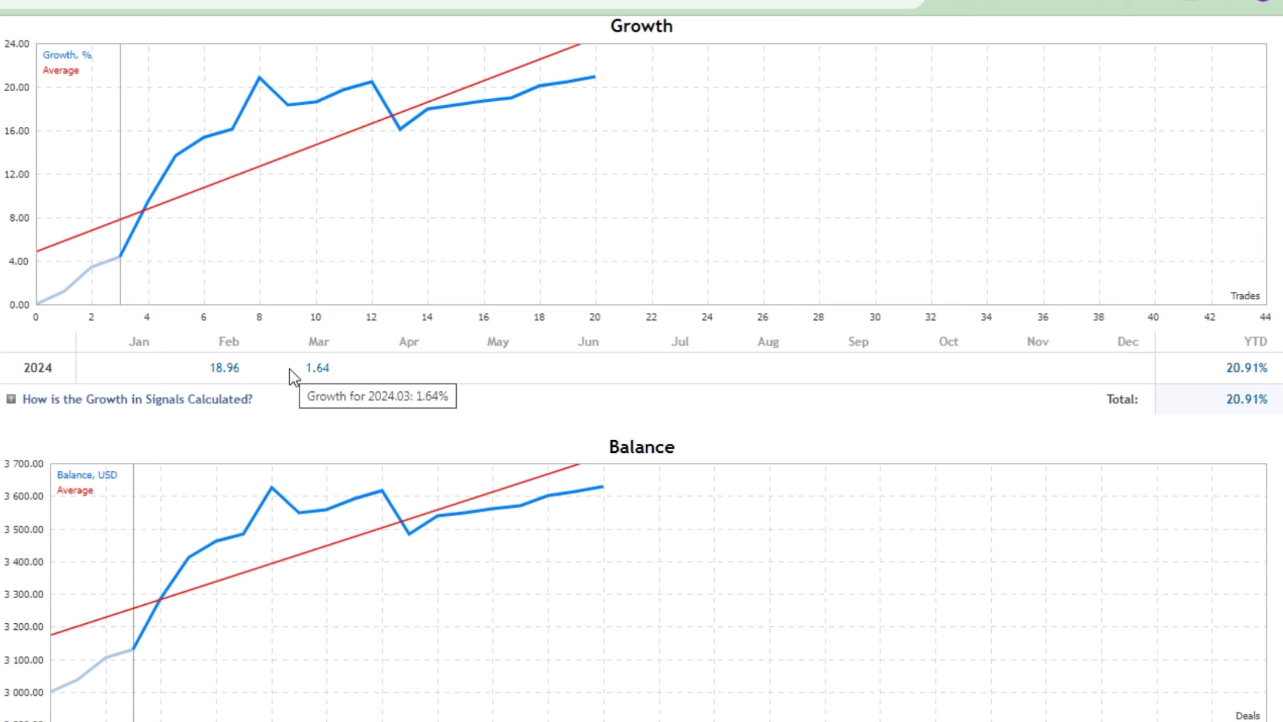
drag(306, 367, 324, 369)
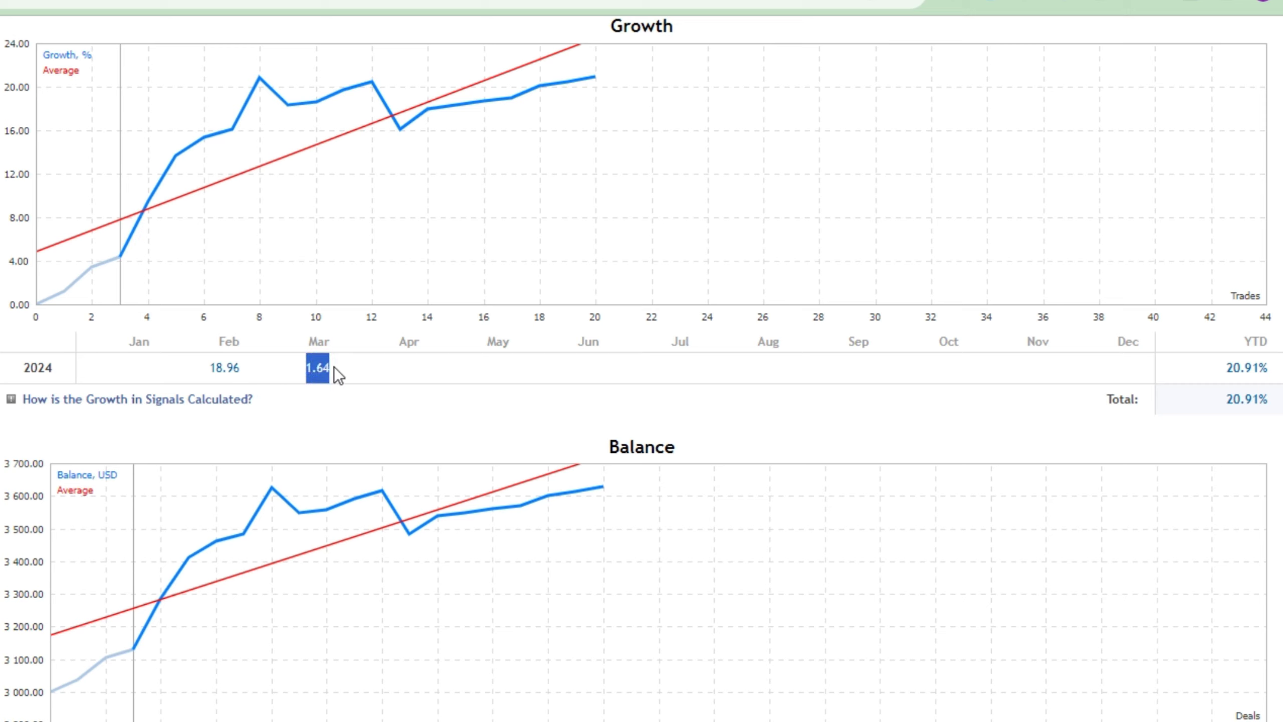
click(354, 374)
drag(1226, 402, 1269, 404)
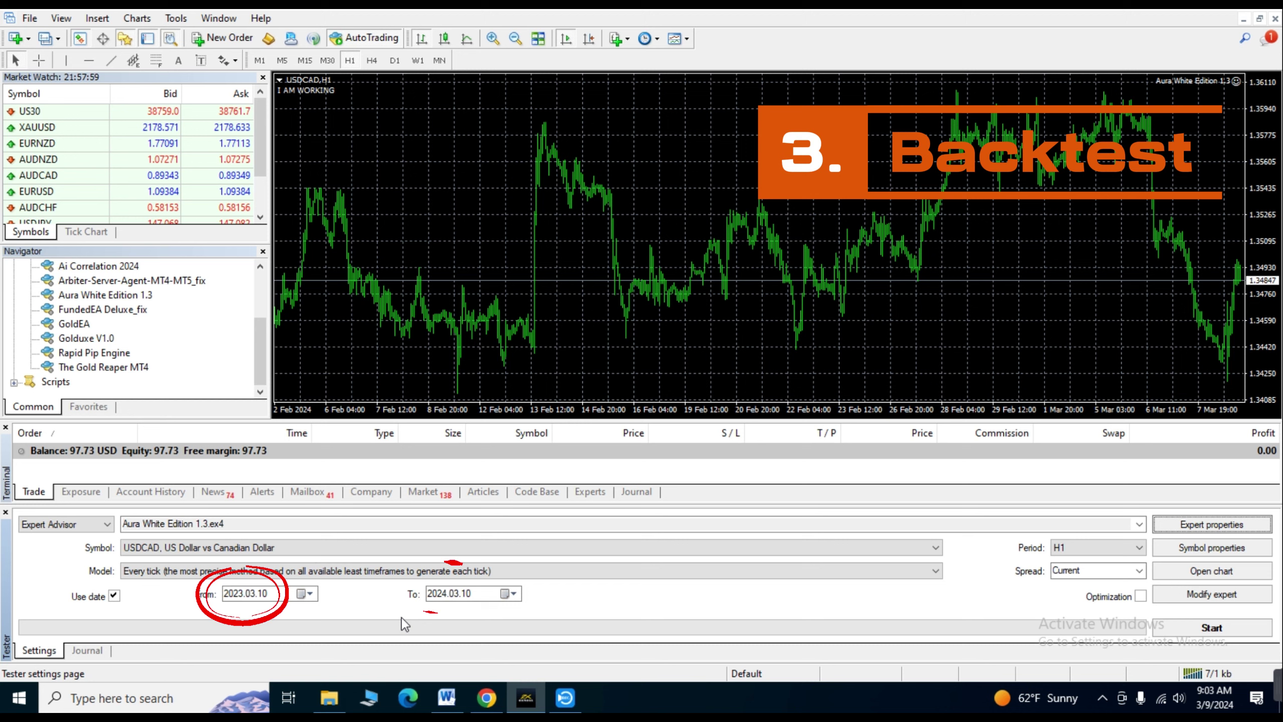
Review the expert advisor's input parameters in Expert properties and accept them.
click(1187, 525)
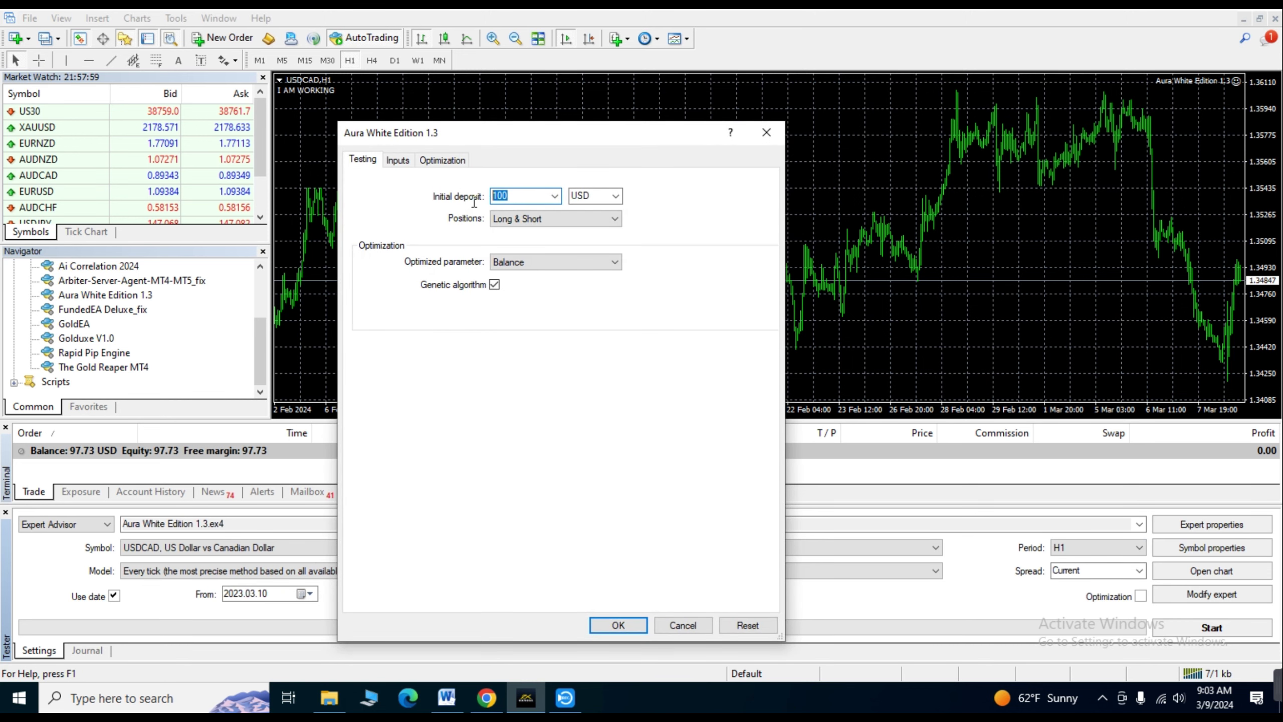
click(388, 162)
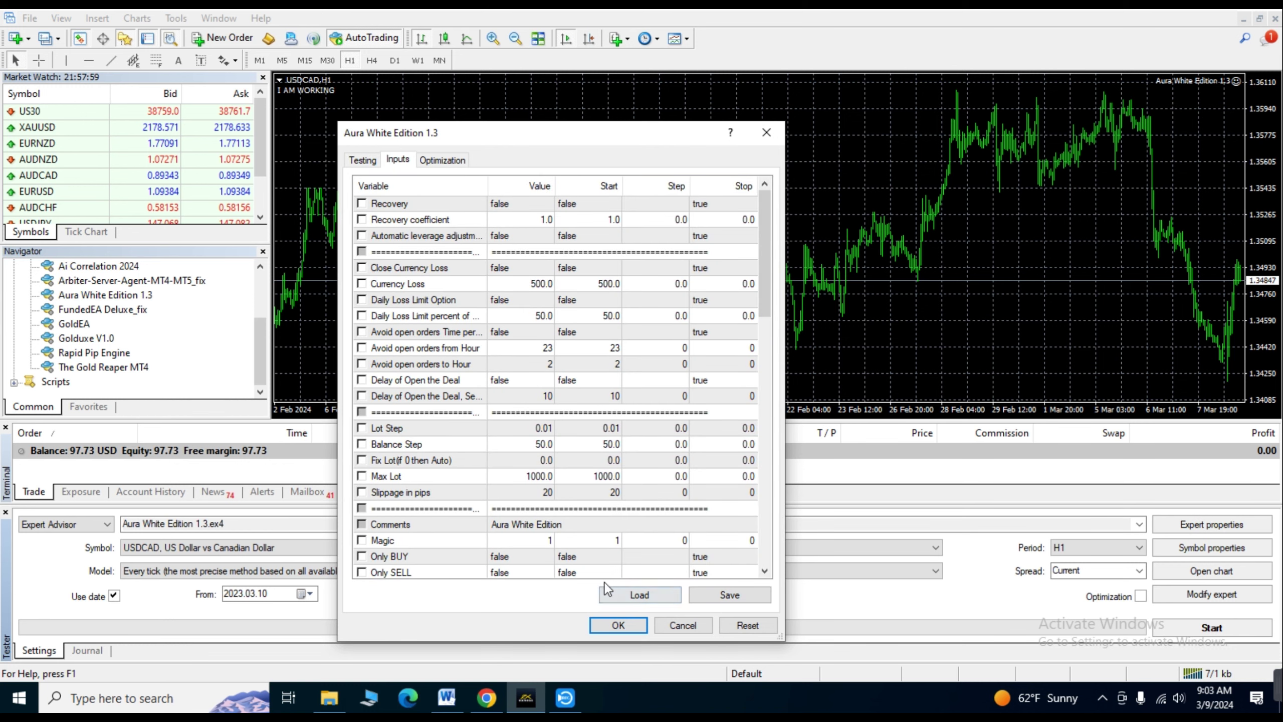
click(618, 625)
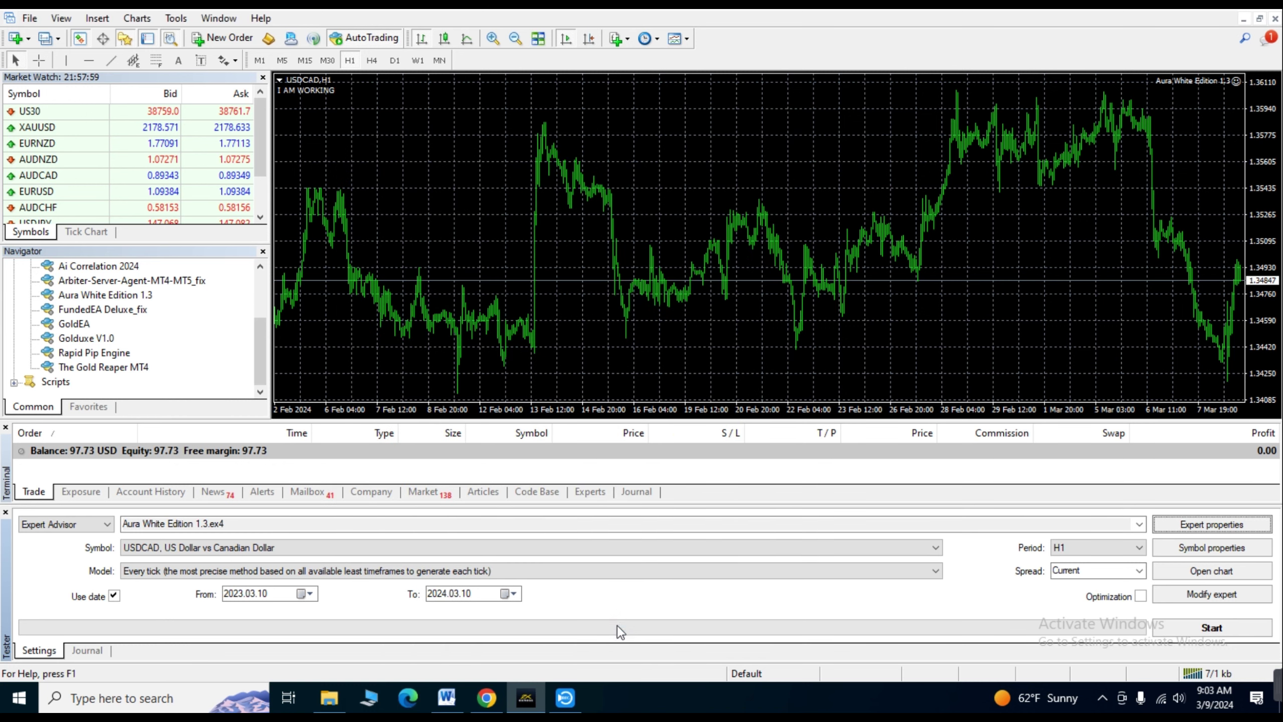
Run the backtest on USDCAD with the H1 timeframe and show its balance graph.
click(936, 547)
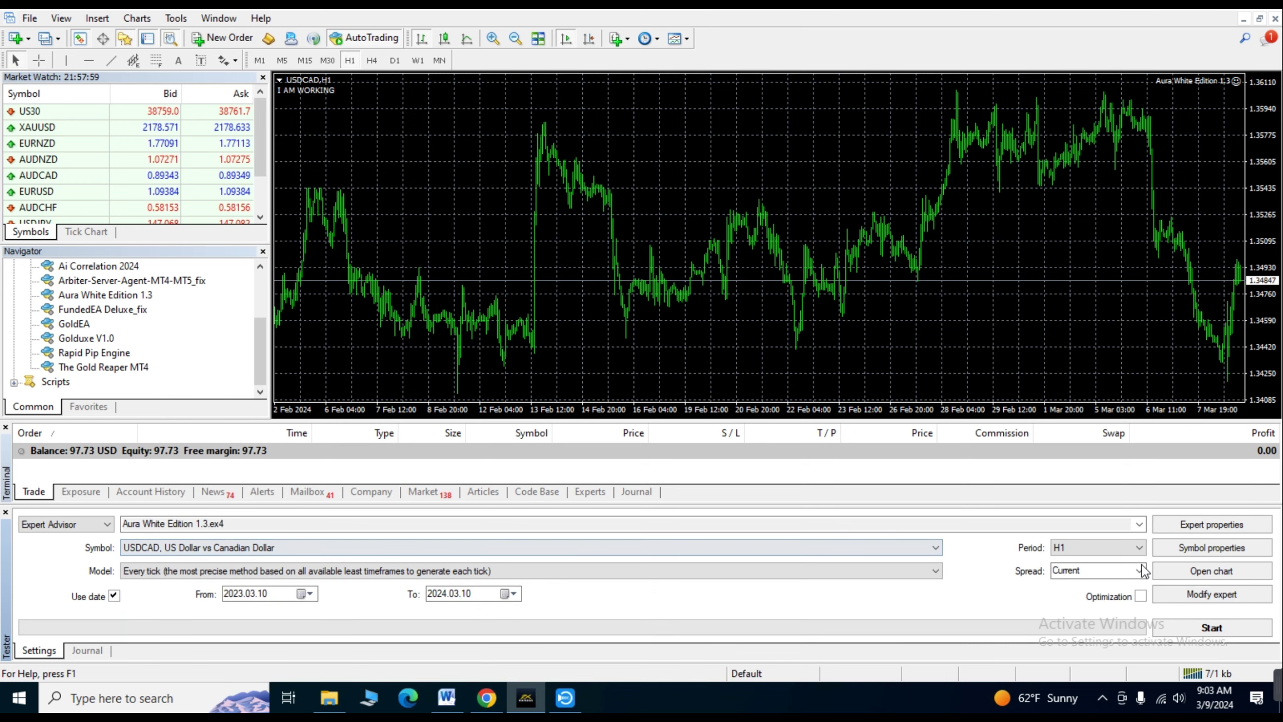
click(1136, 551)
click(1137, 552)
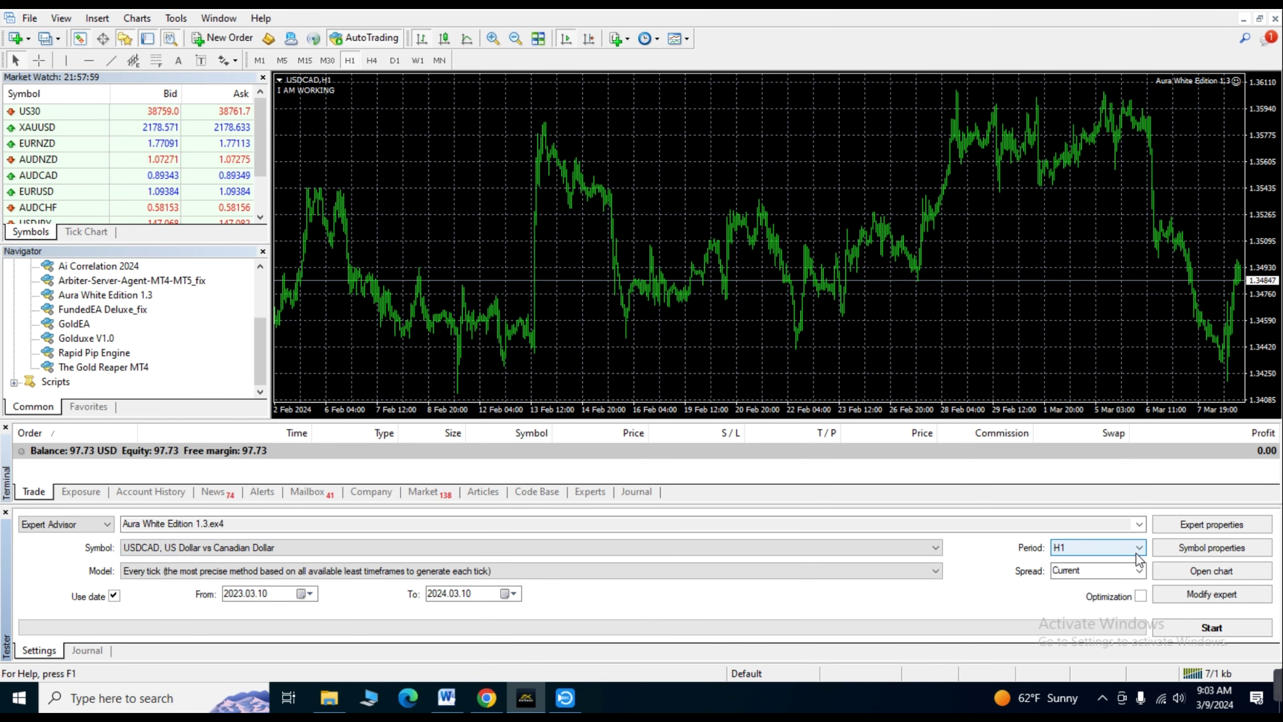
click(1167, 626)
click(146, 652)
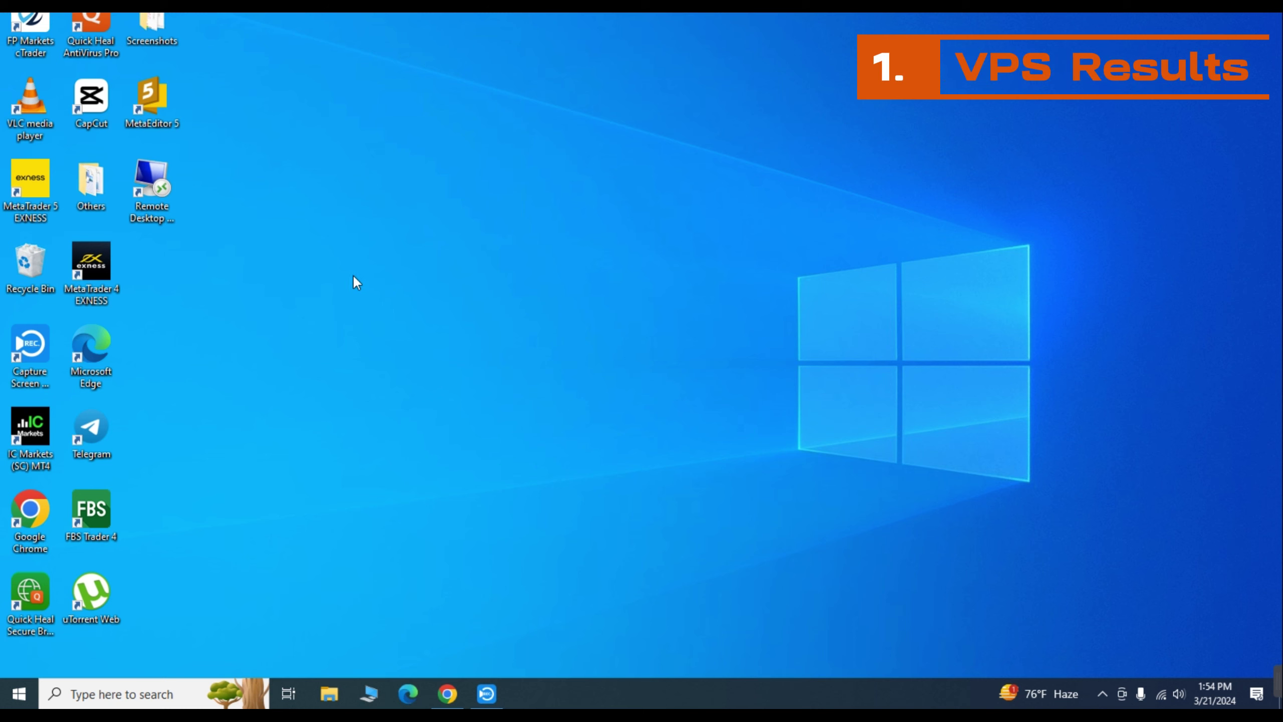
Launch the Remote Desktop shortcut and connect to the VPS with the saved credentials.
double_click(164, 194)
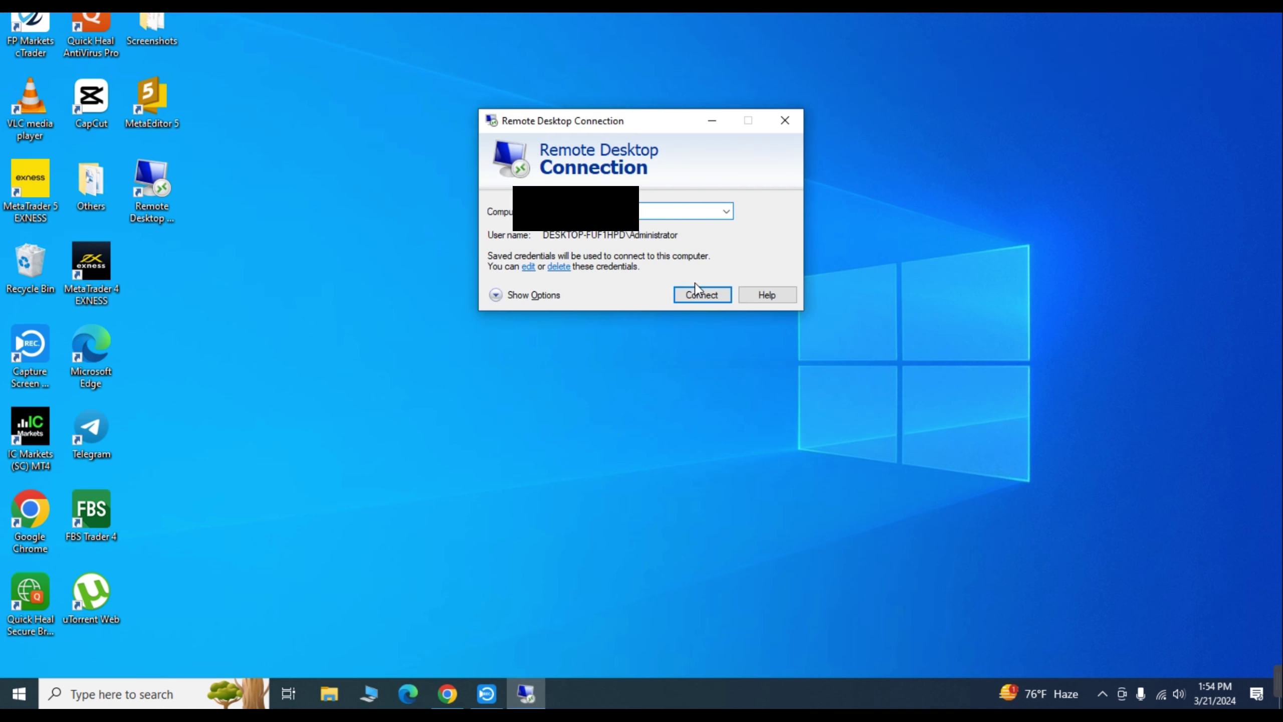
click(707, 302)
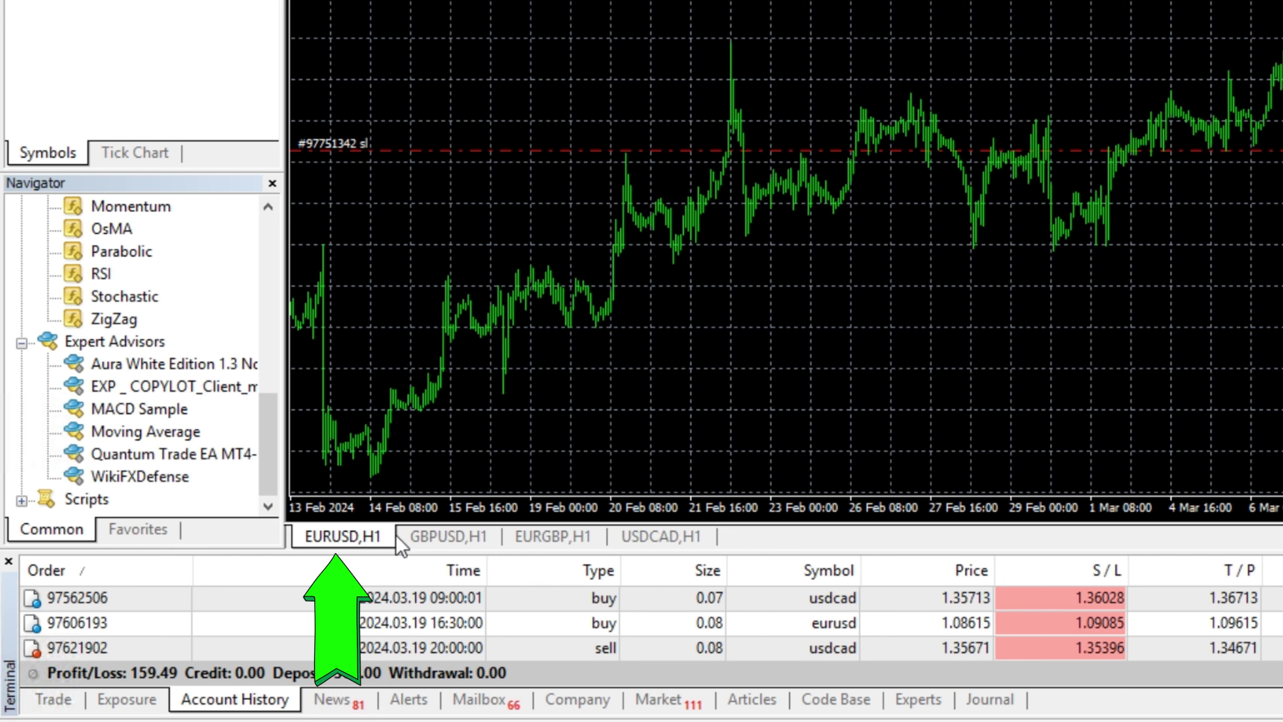
click(413, 537)
click(586, 543)
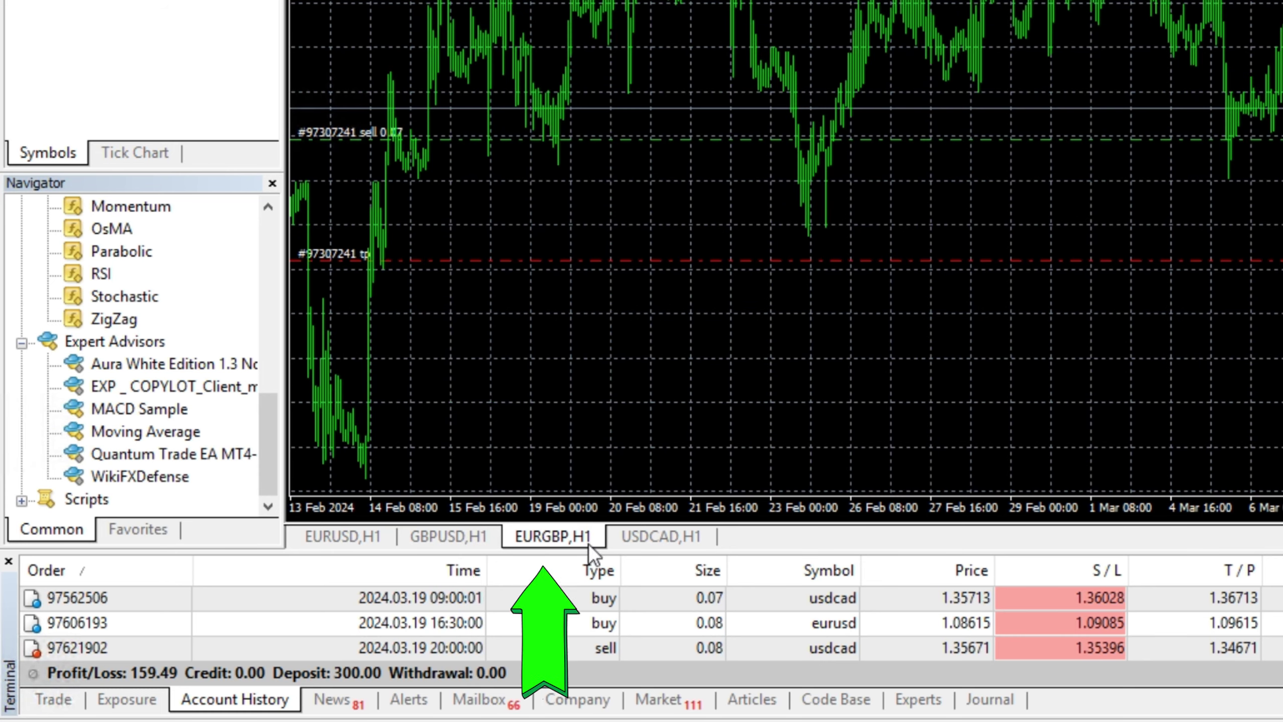
click(657, 536)
click(363, 539)
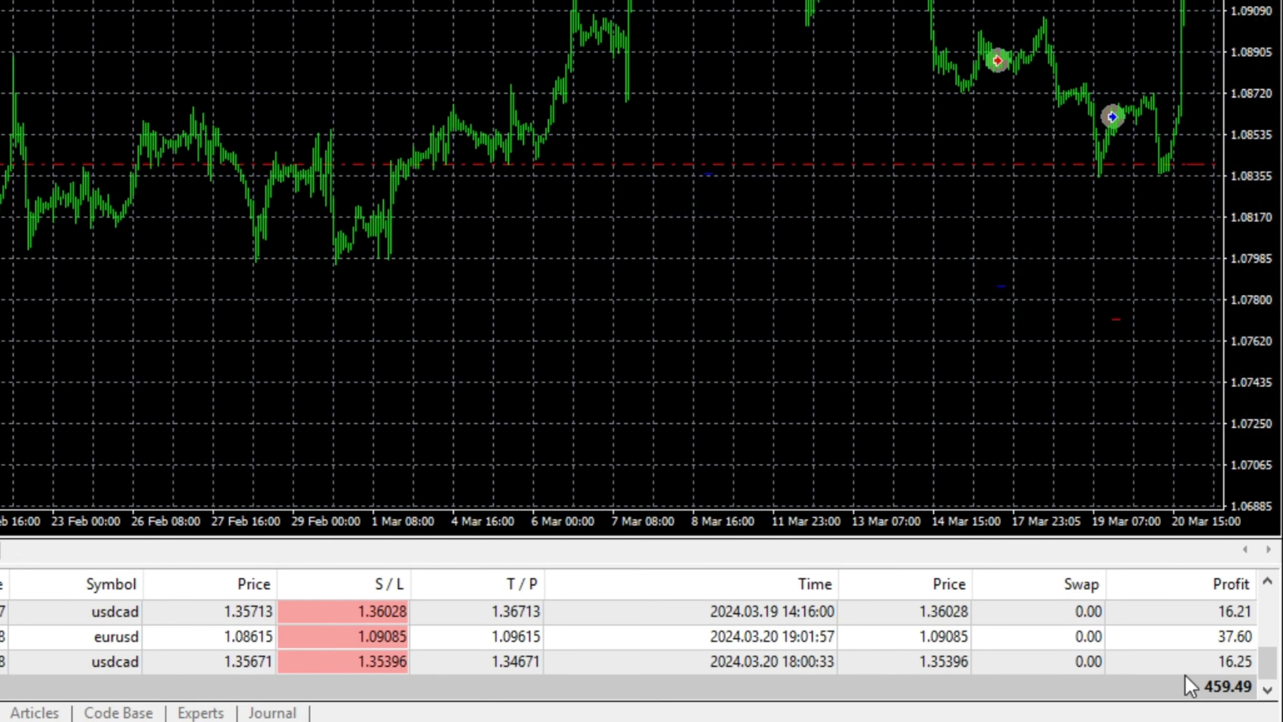
click(1187, 664)
click(1180, 632)
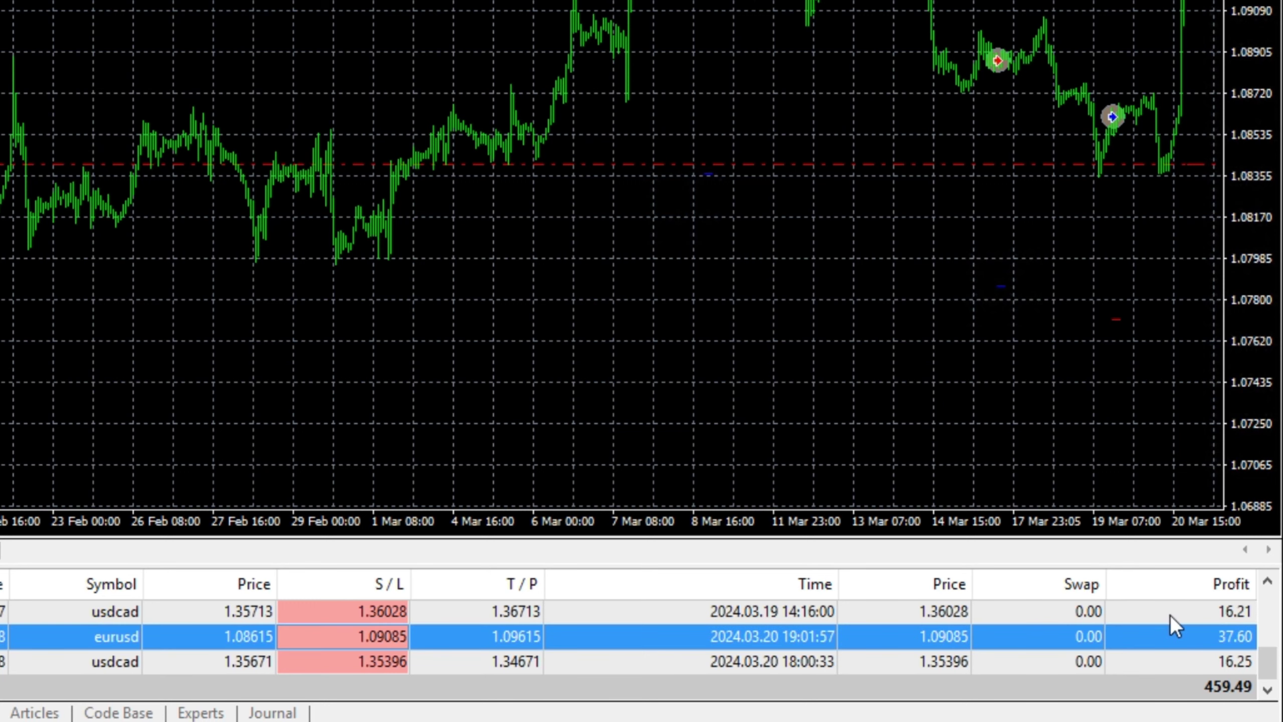
click(1170, 614)
scroll(1172, 652, up, 1)
click(1175, 657)
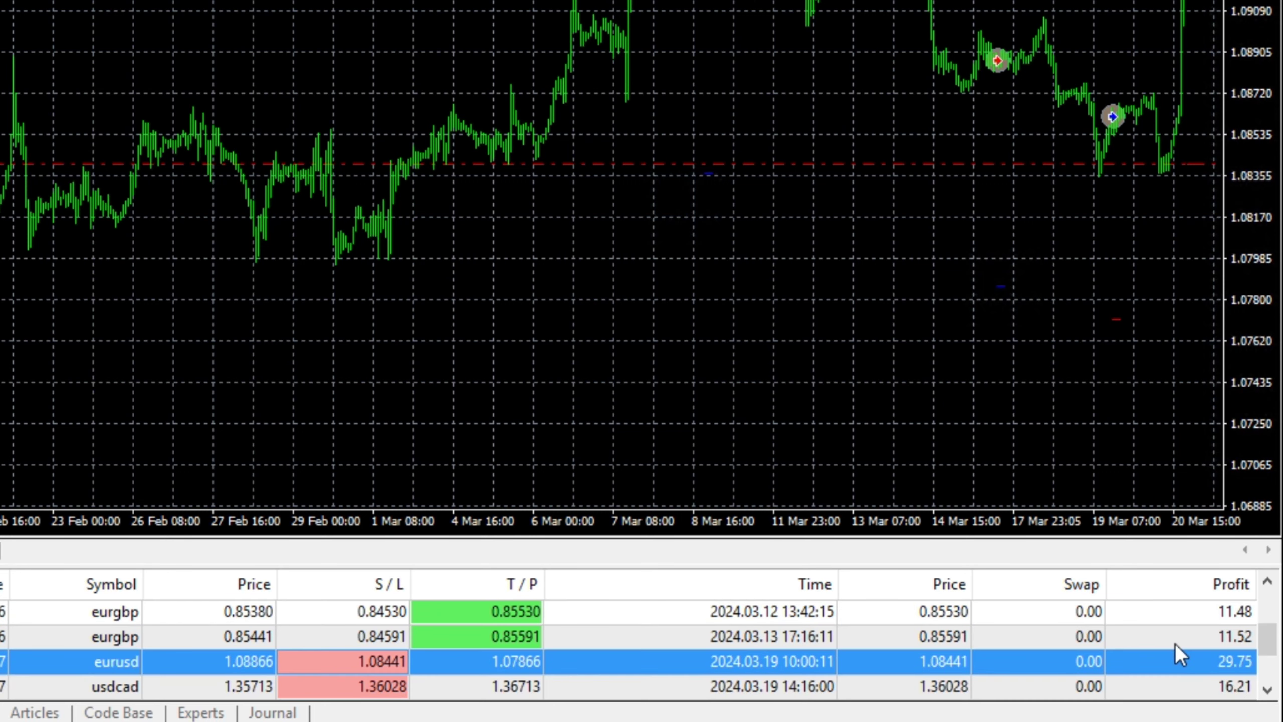
click(1166, 634)
click(1165, 611)
scroll(1164, 684, up, 1)
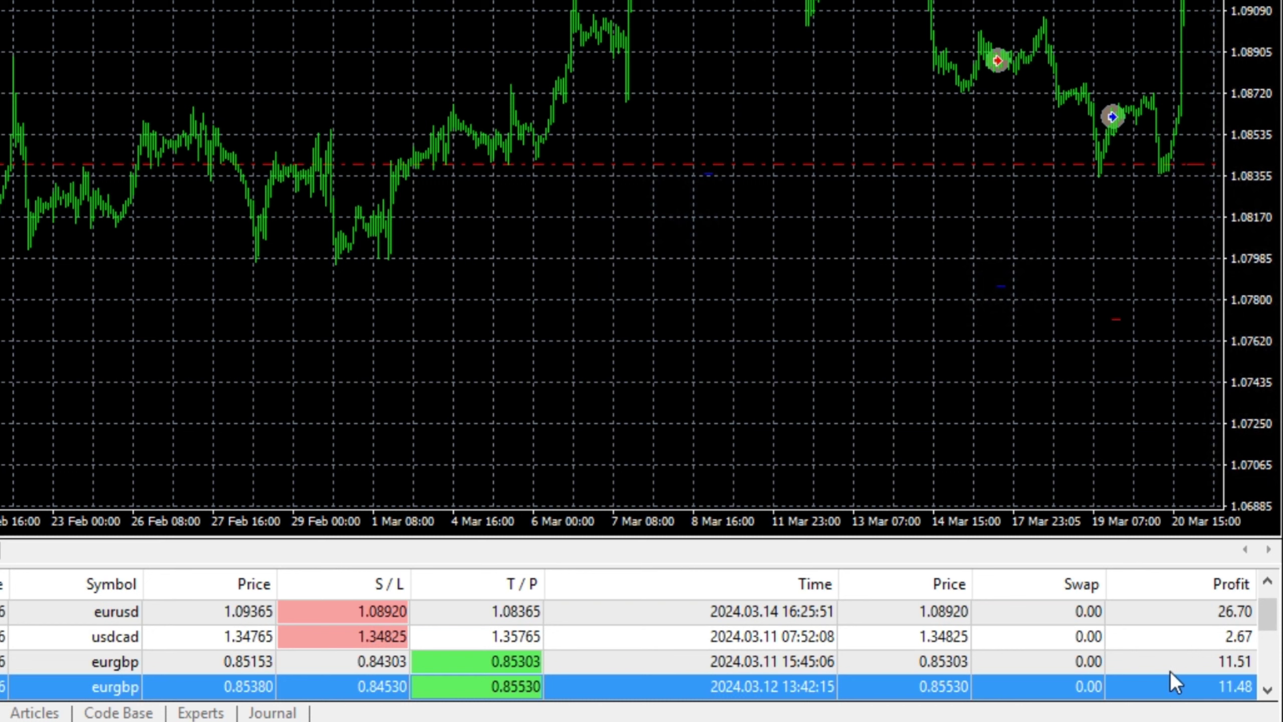
click(1173, 652)
click(1167, 636)
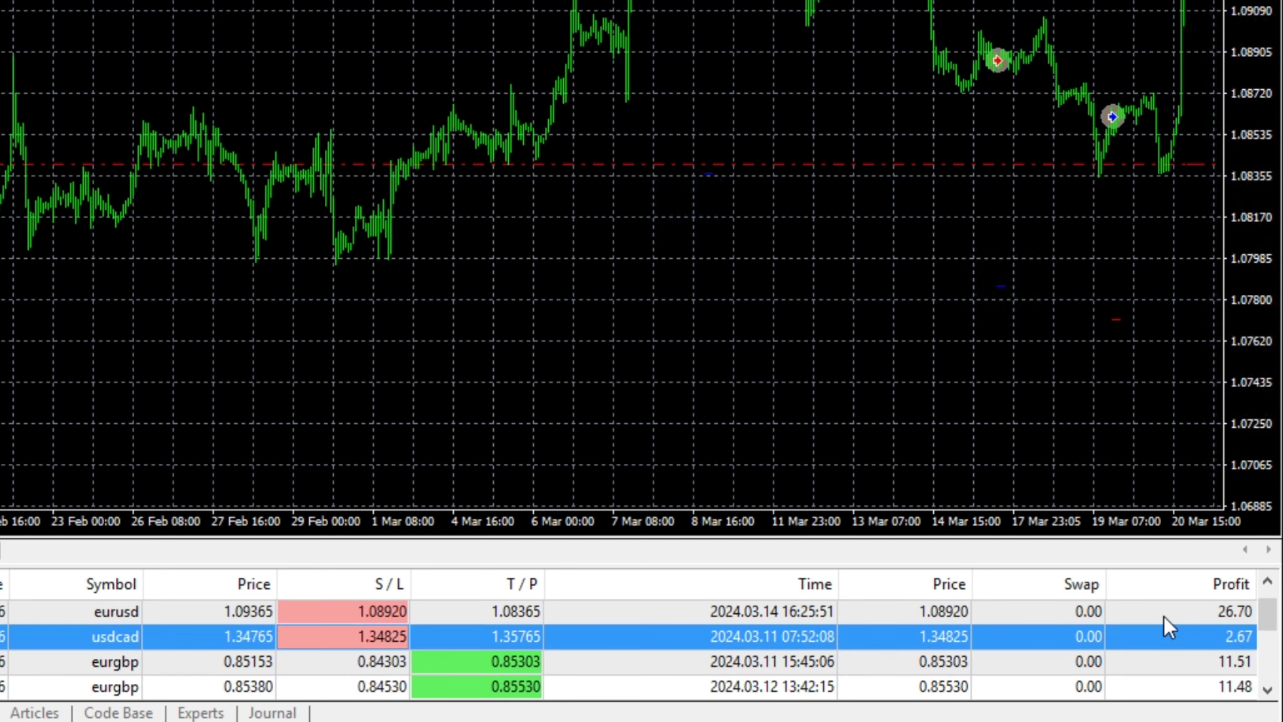
click(1164, 615)
scroll(1163, 621, down, 1)
scroll(1164, 621, down, 1)
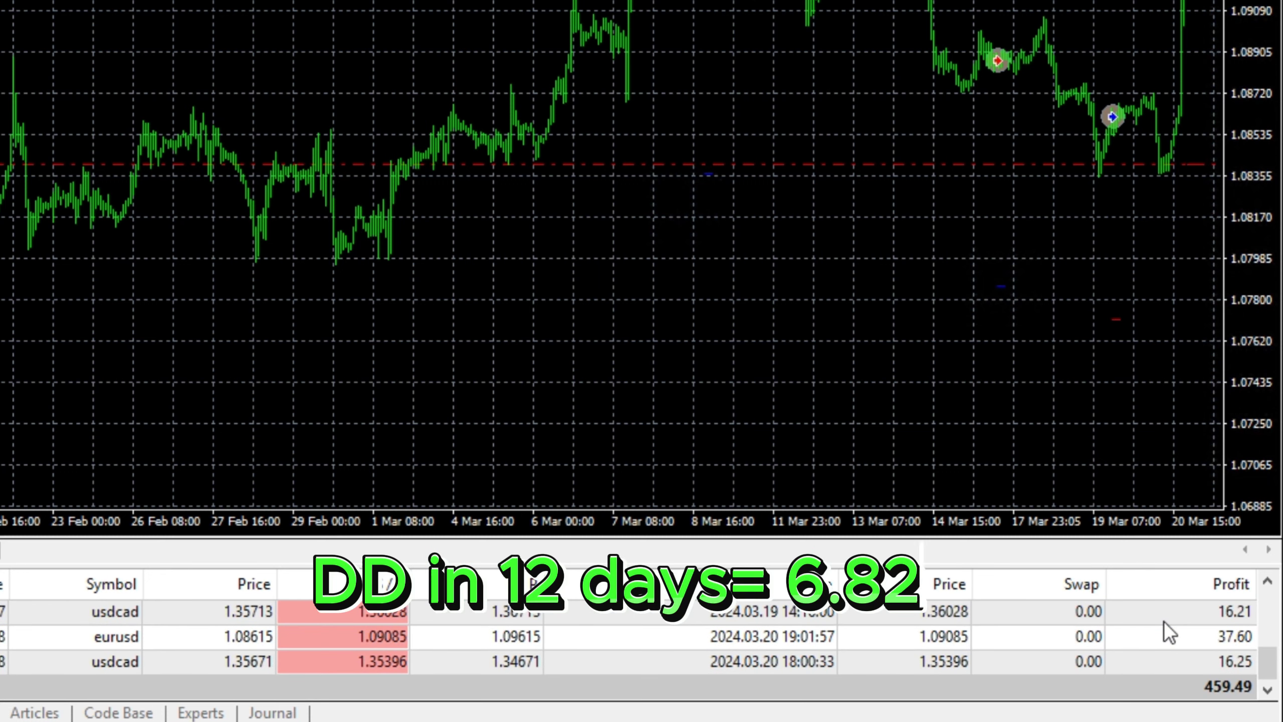